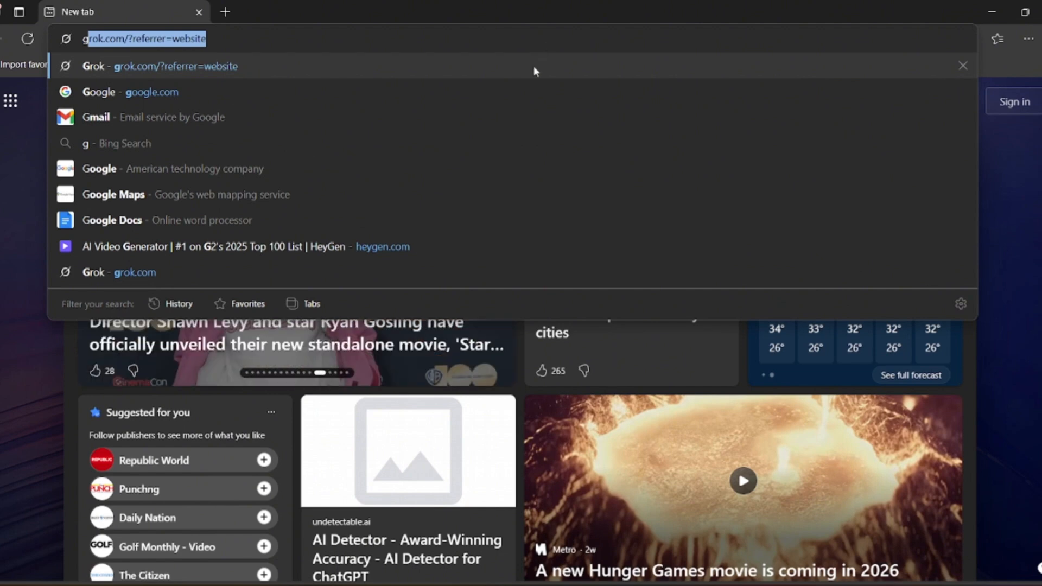
# - Open Grok and ask it to write a 60 second fun script about 3 interesting dog facts for a you tube short
pyautogui.click(532, 67)
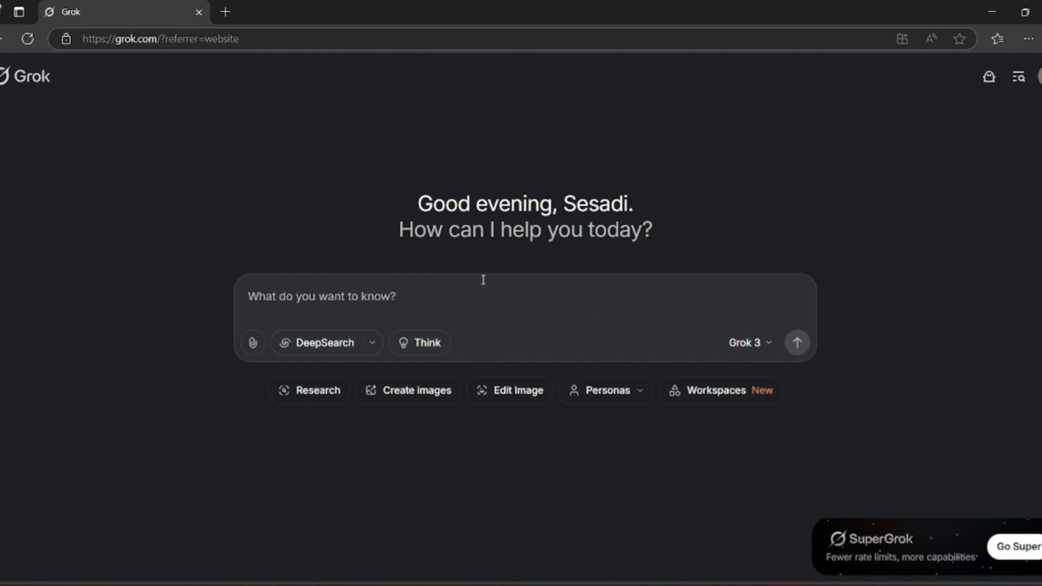
pyautogui.write('wr')
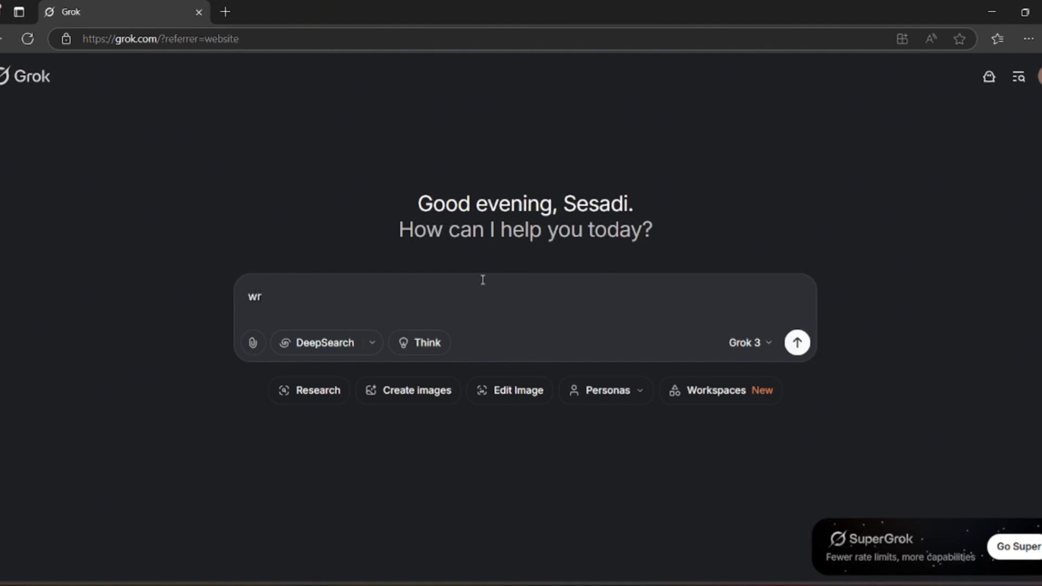
pyautogui.write('ite')
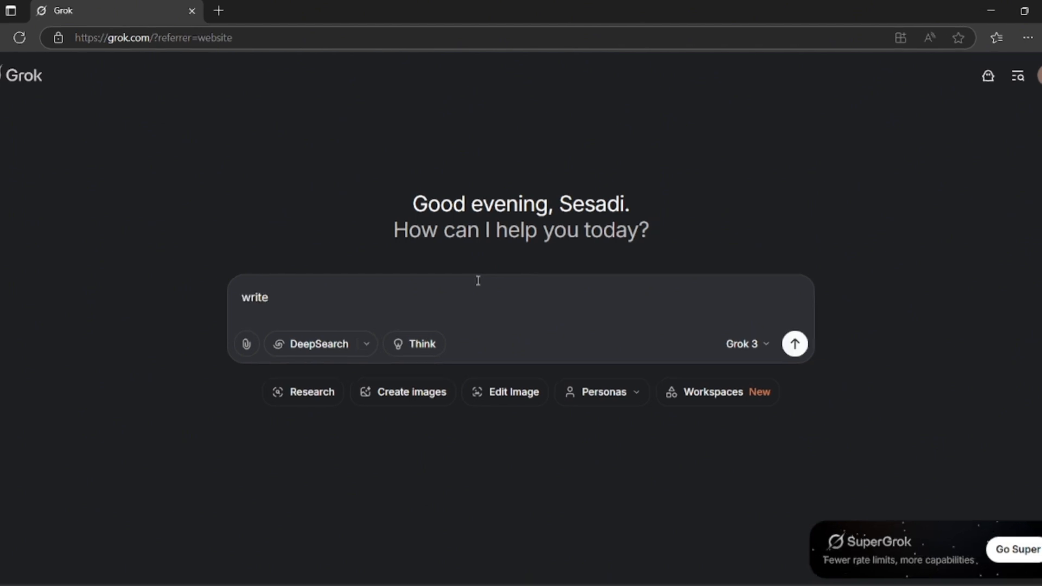
pyautogui.write(' a 60 second f')
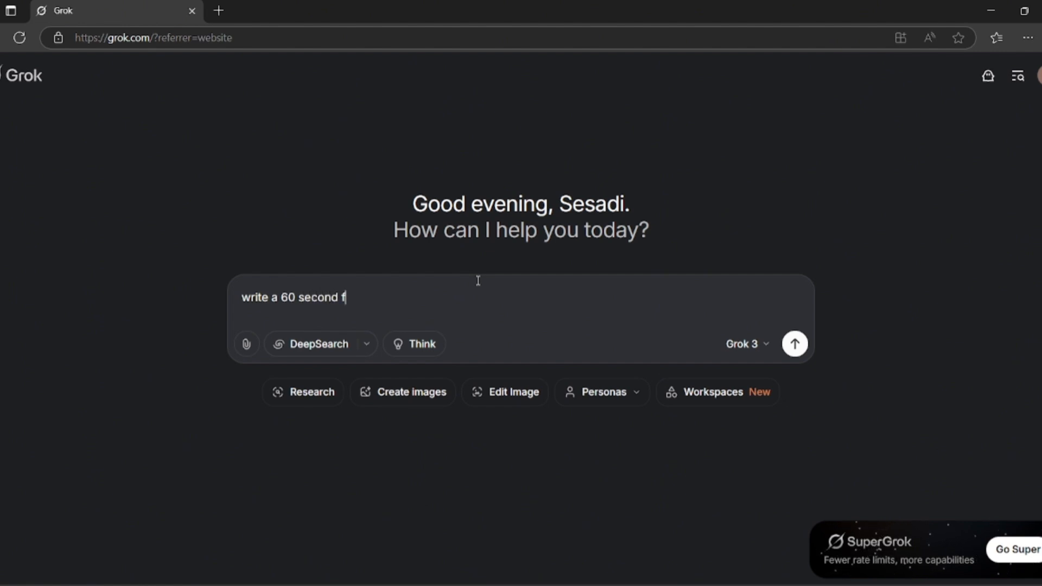
pyautogui.write('un script about')
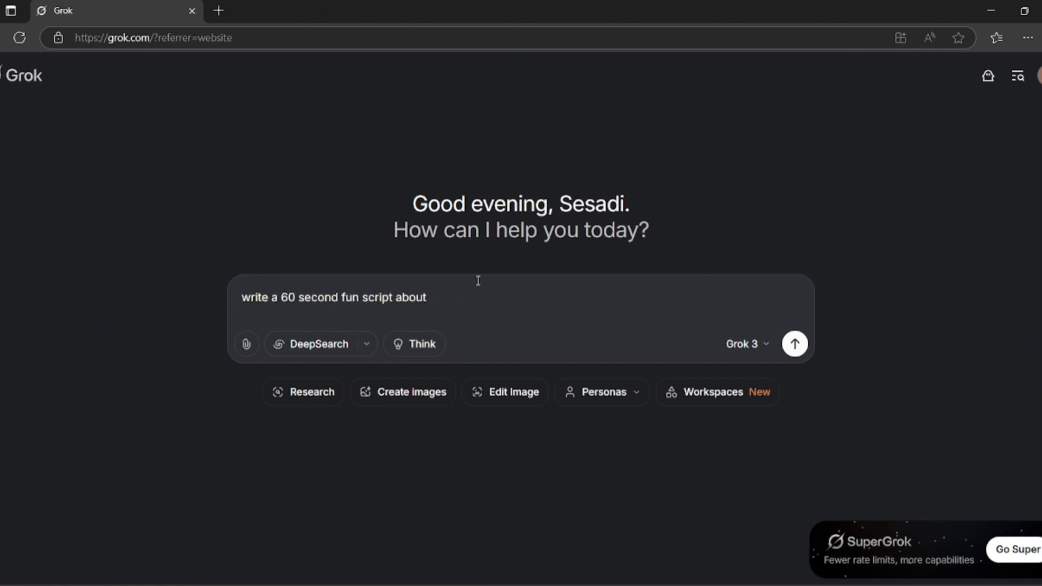
pyautogui.write(' 3 interesting dog facts for a yout')
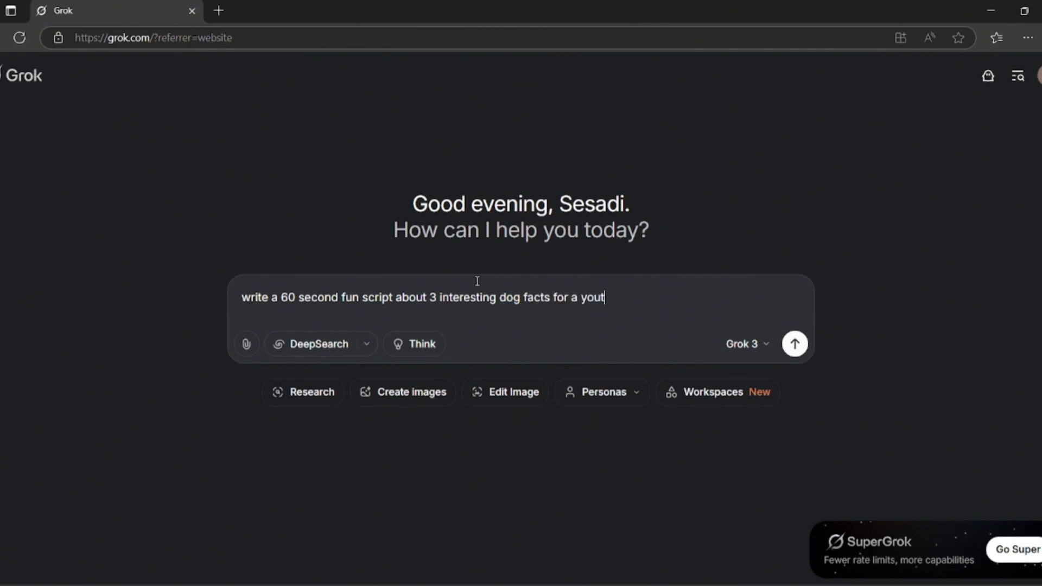
pyautogui.write(' tube short.')
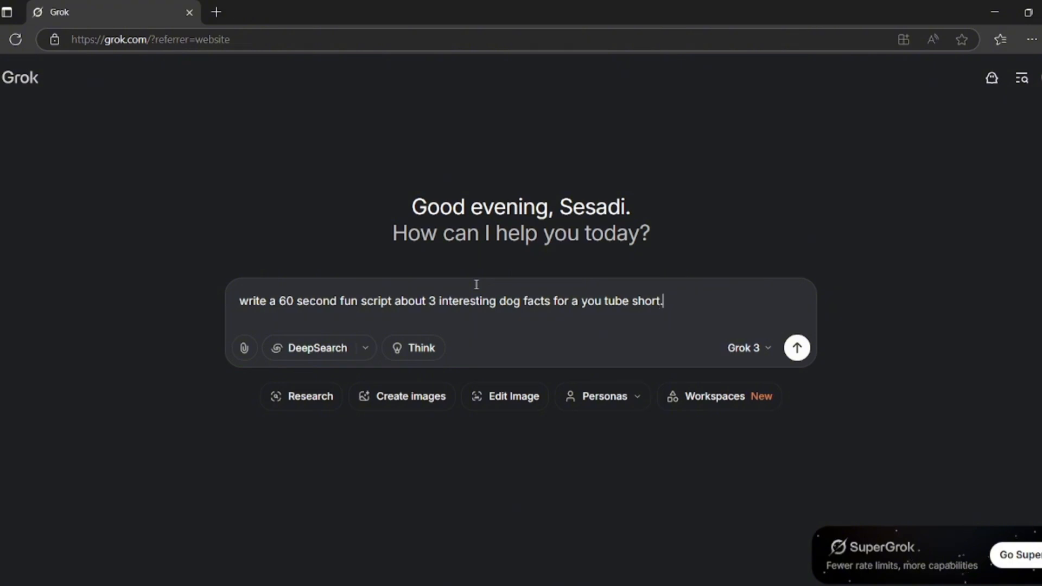
pyautogui.press('Return')
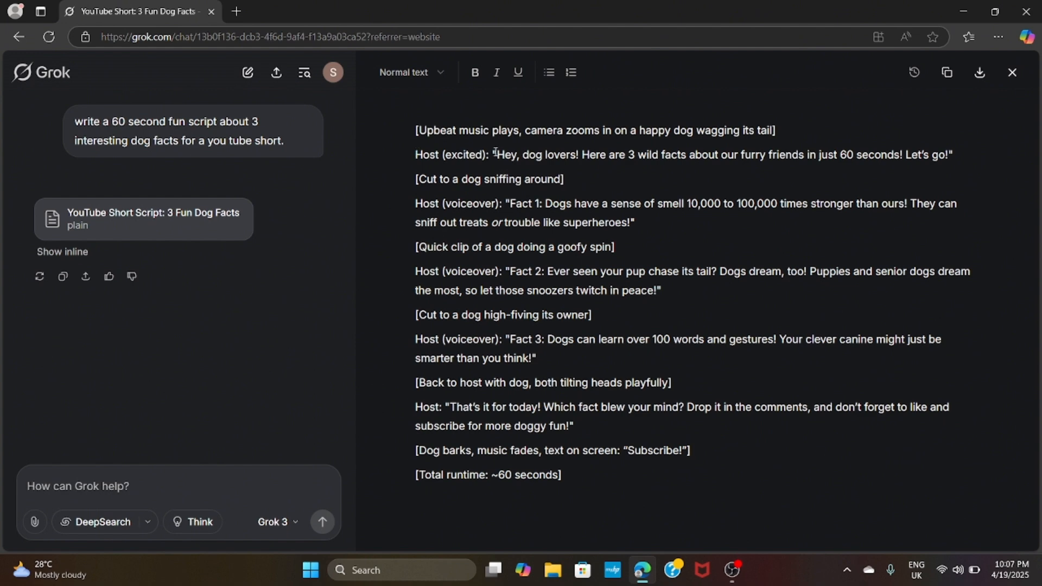
# - Copy the generated script from "Hey, dog lovers!" through the total runtime line
pyautogui.moveTo(495, 152); pyautogui.dragTo(751, 469)
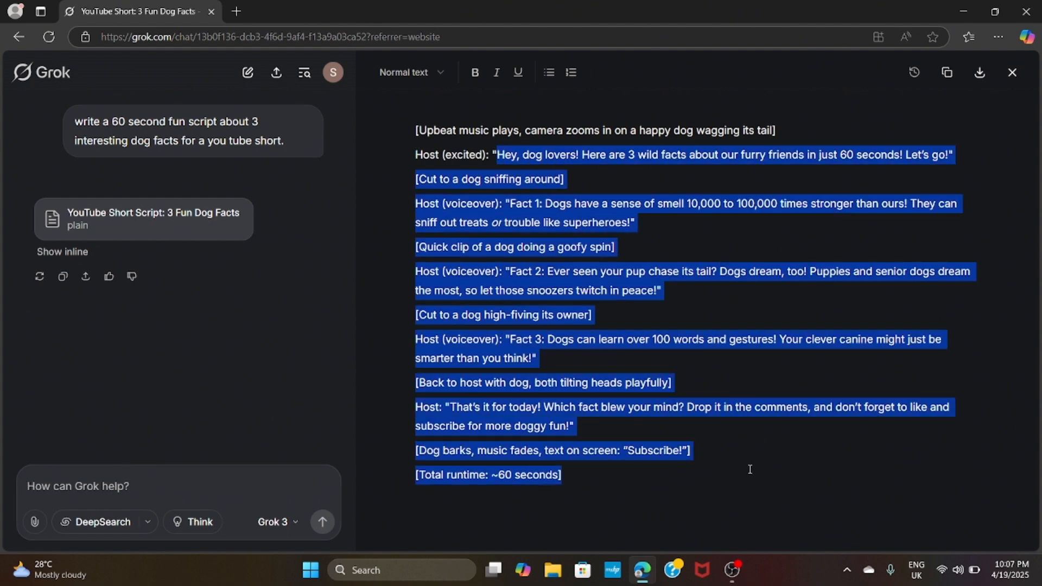
pyautogui.rightClick(478, 336)
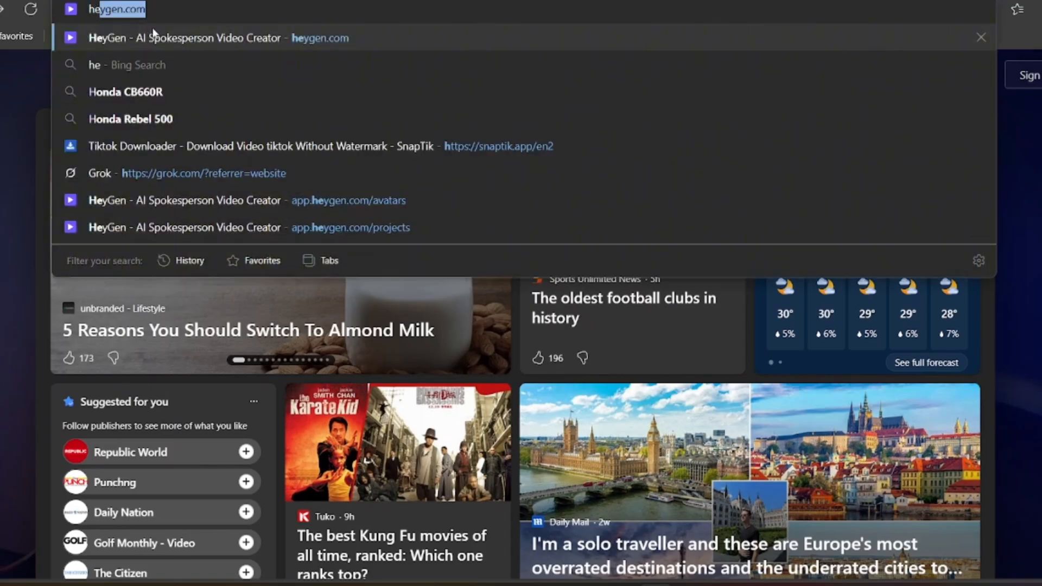
# - Go to heygen.com in the browser
pyautogui.write('yg')
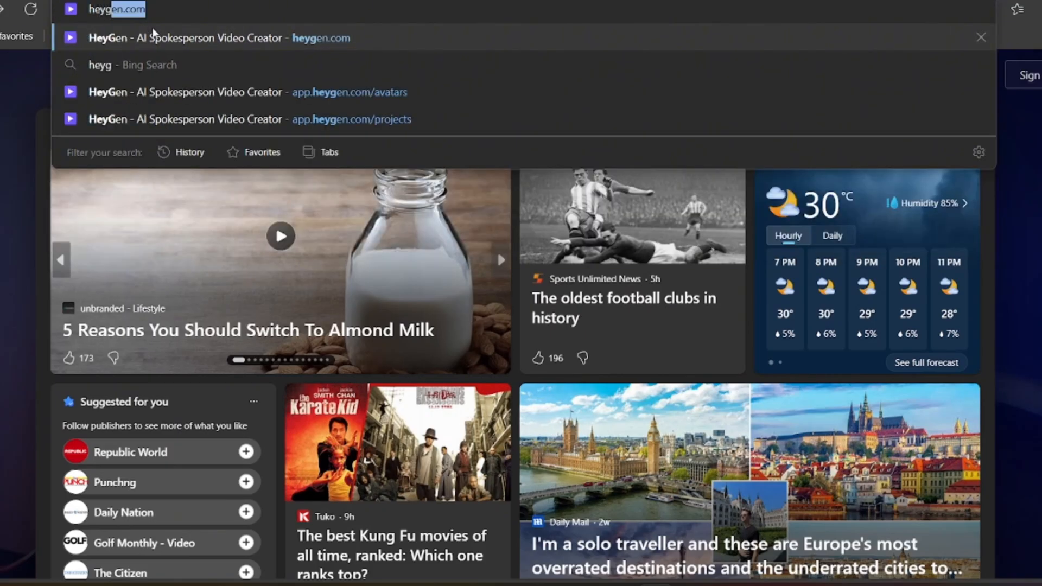
pyautogui.write('en.com')
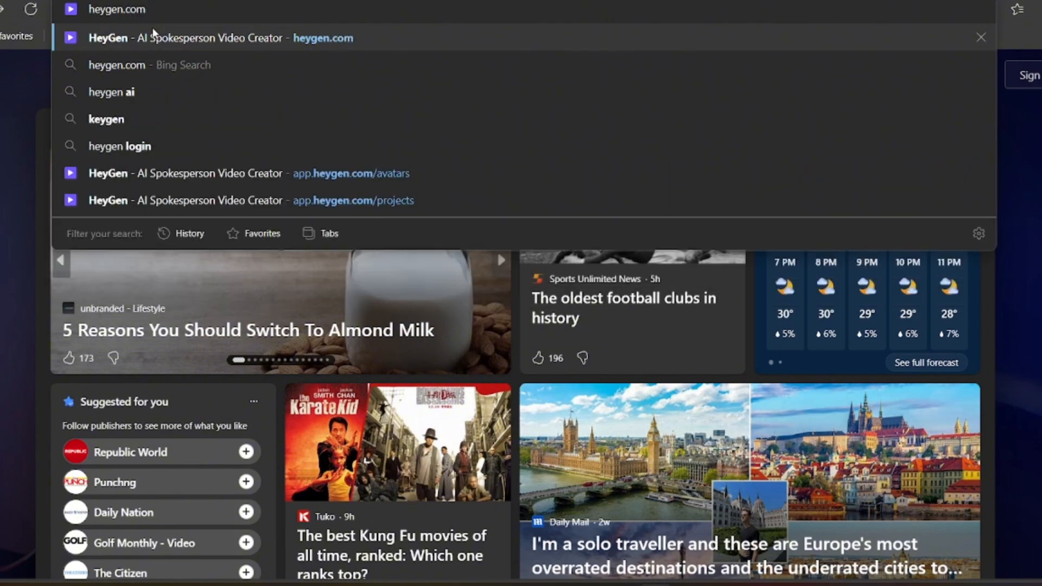
pyautogui.press('Return')
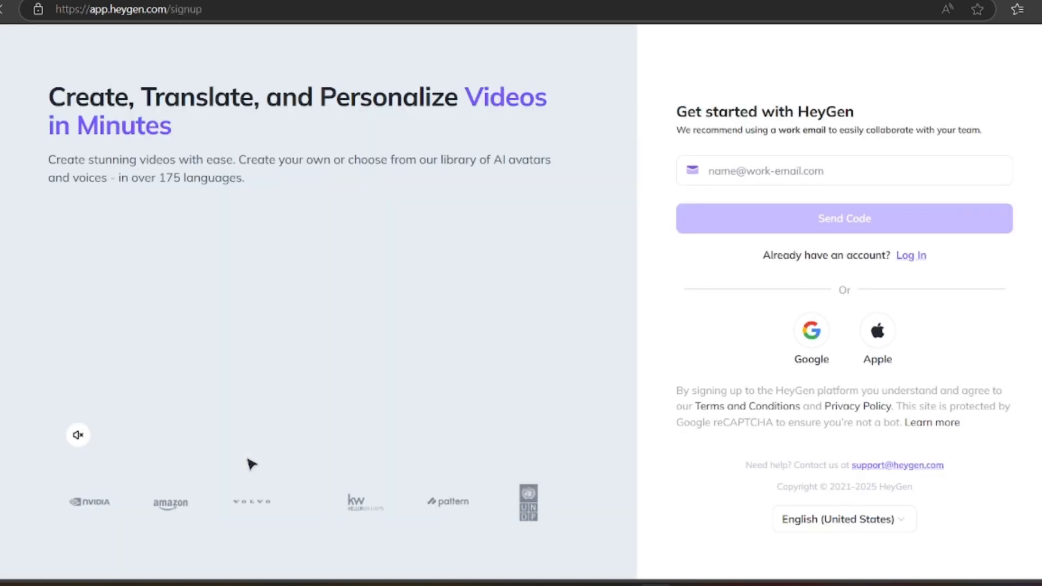
# - Start entering the account e-mail in the HeyGen sign-up form and switch the keyboard layout to English (United States) US
pyautogui.click(726, 176)
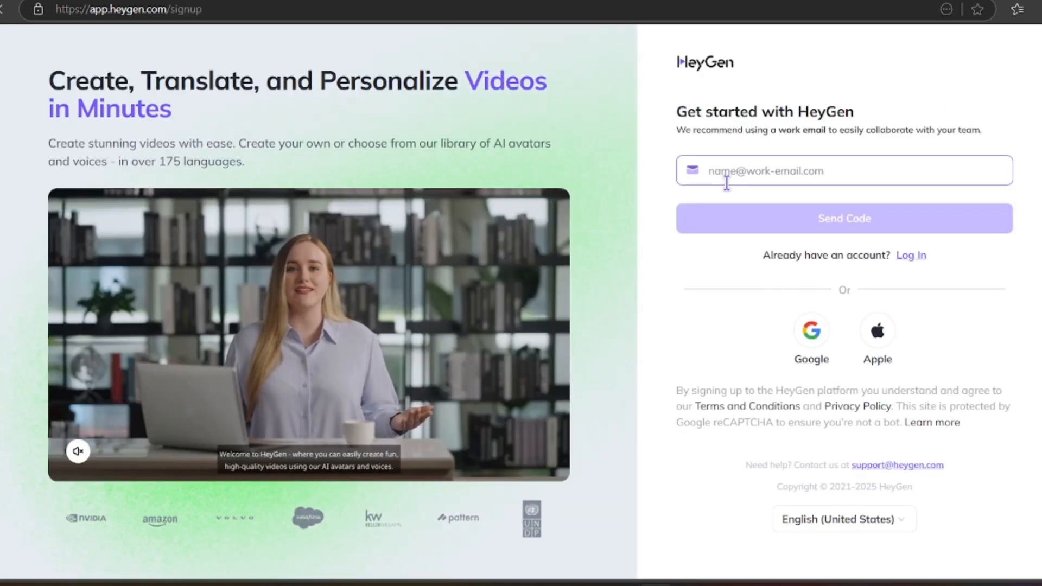
pyautogui.write('tool')
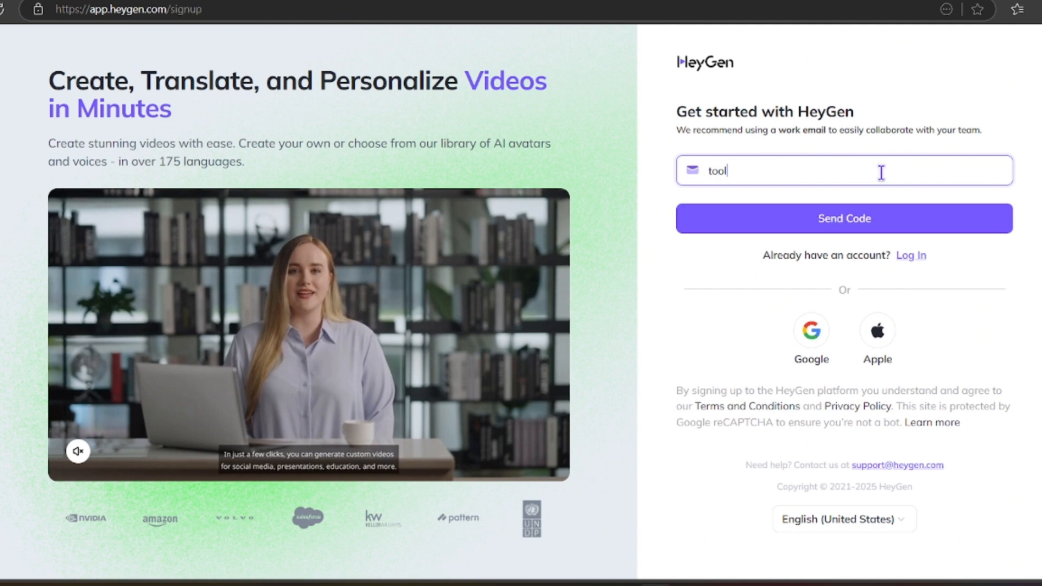
pyautogui.write('tutor')
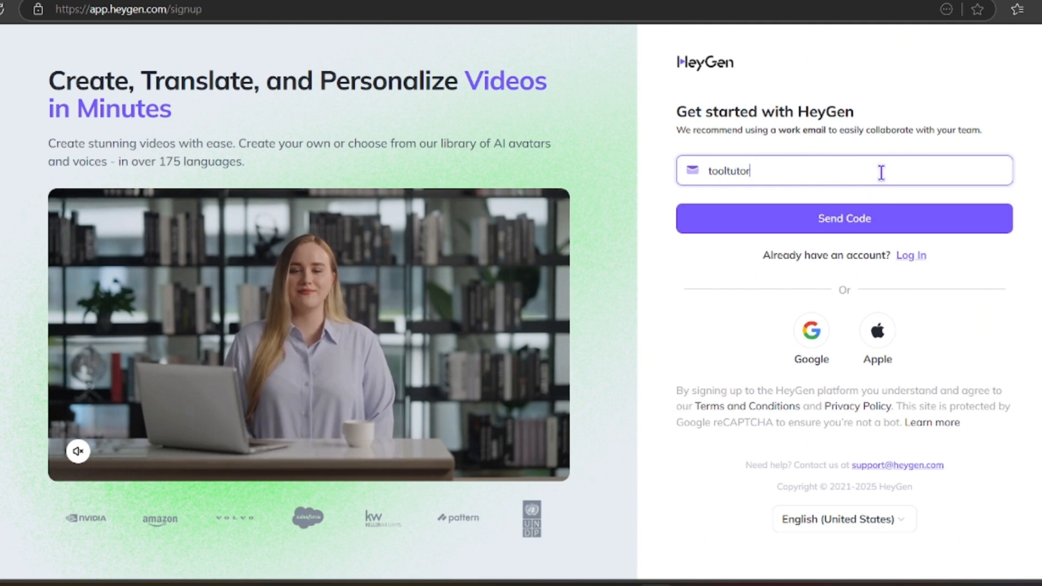
pyautogui.press('Return')
pyautogui.write('36')
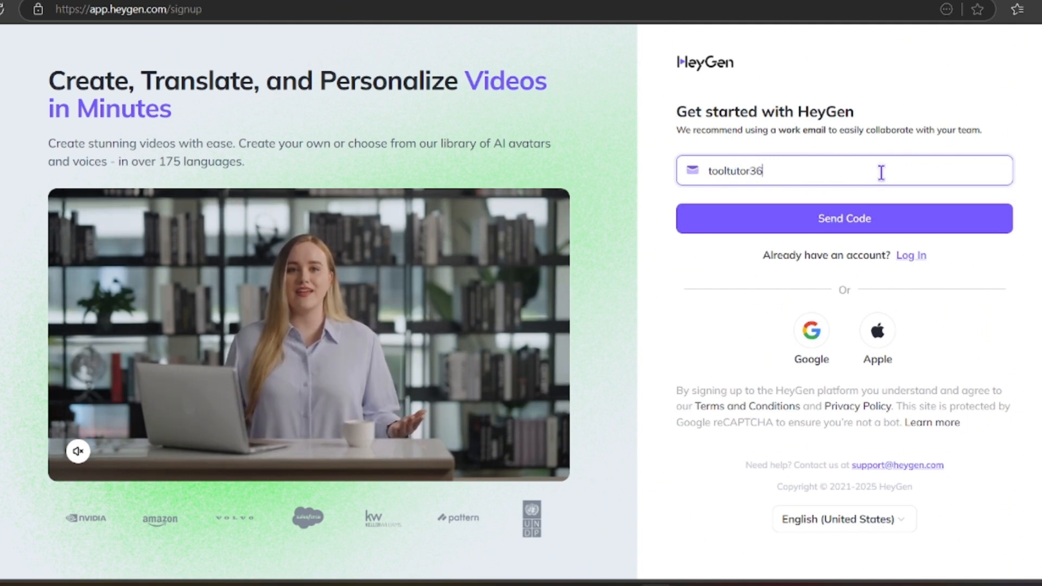
pyautogui.press('Return')
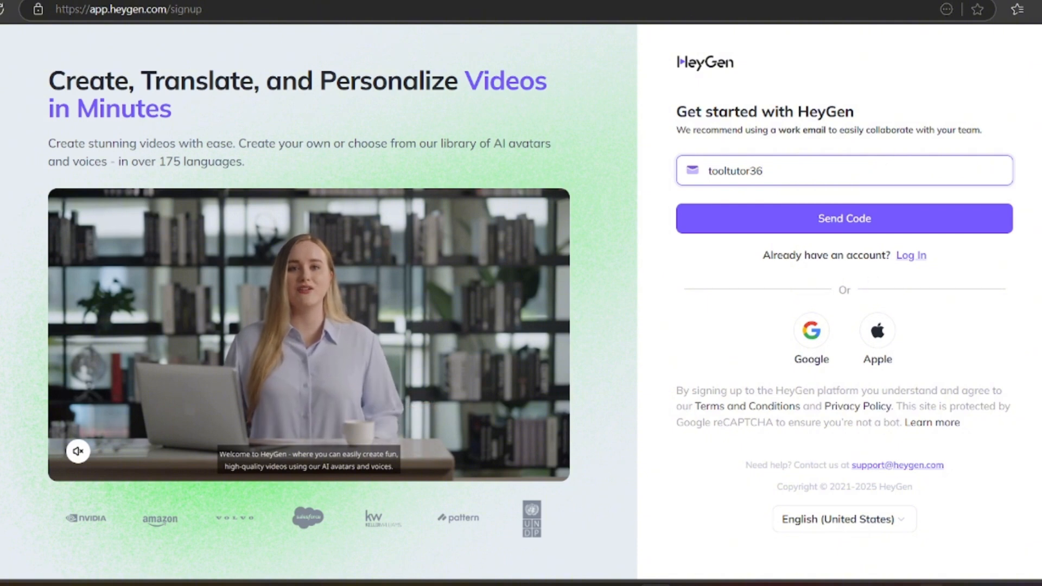
pyautogui.click(942, 584)
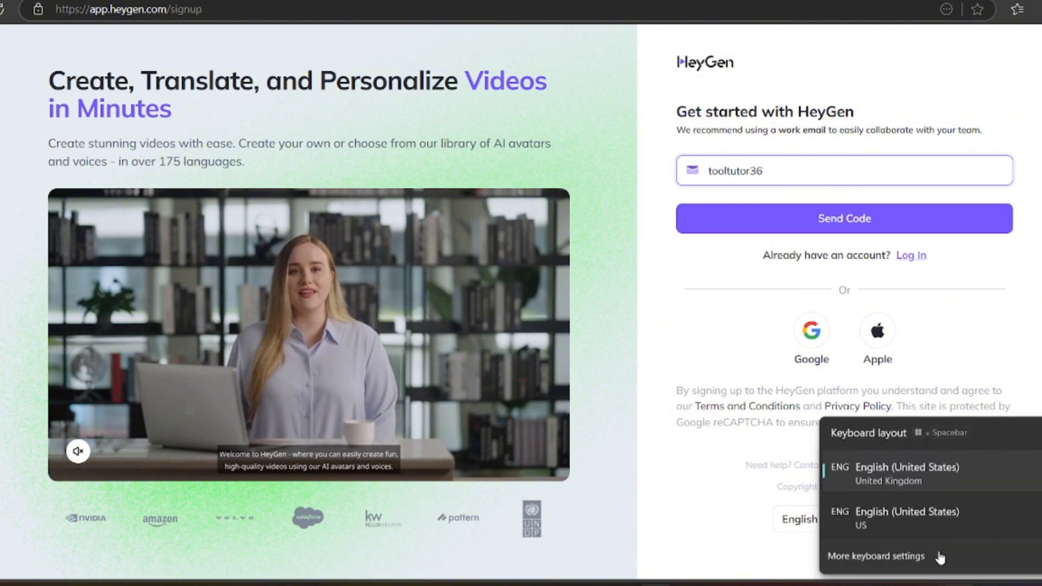
pyautogui.click(933, 523)
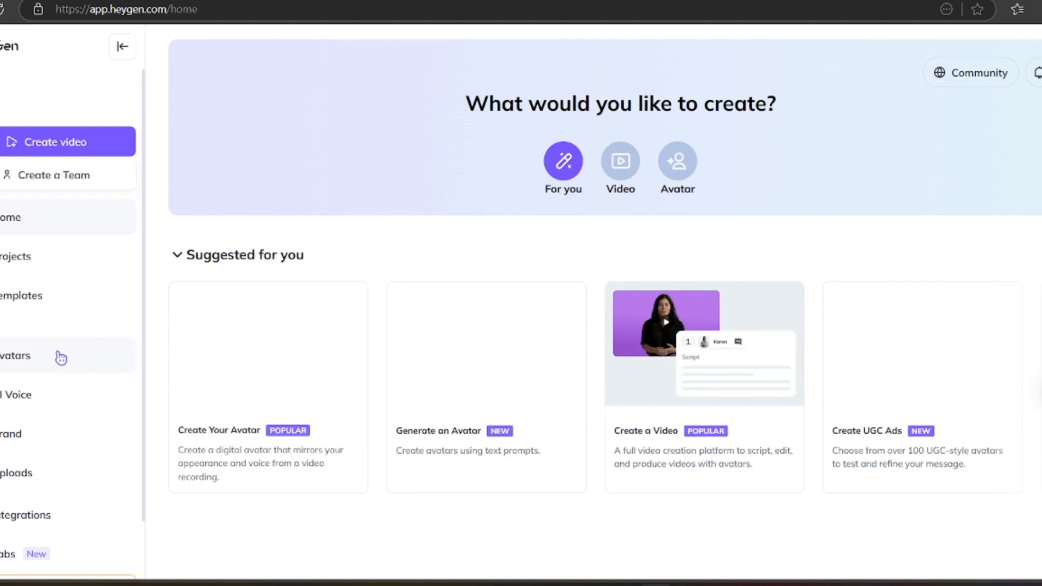
# - Open the avatars section and choose the Free plan
pyautogui.click(61, 359)
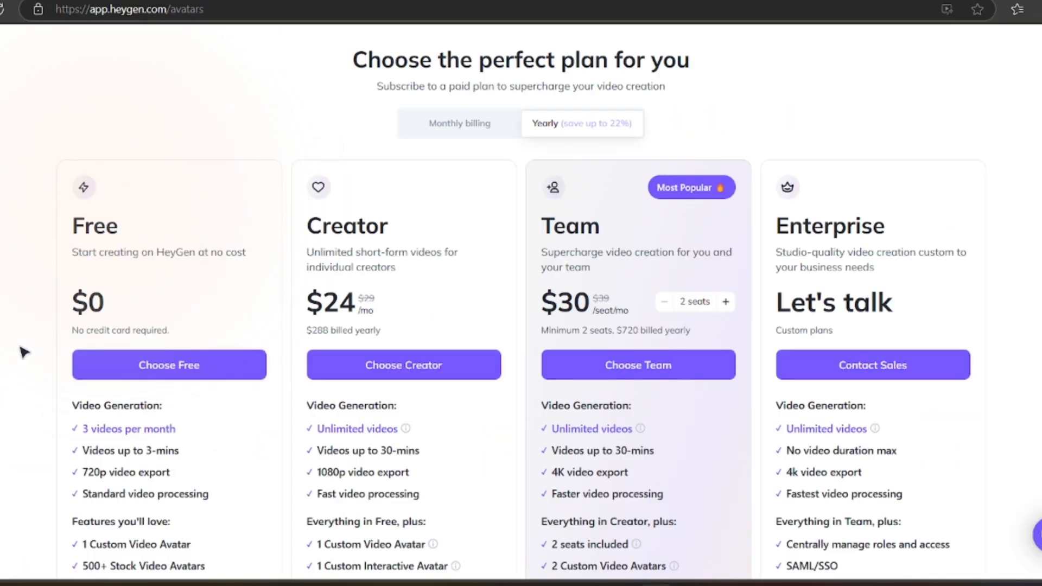
pyautogui.click(189, 373)
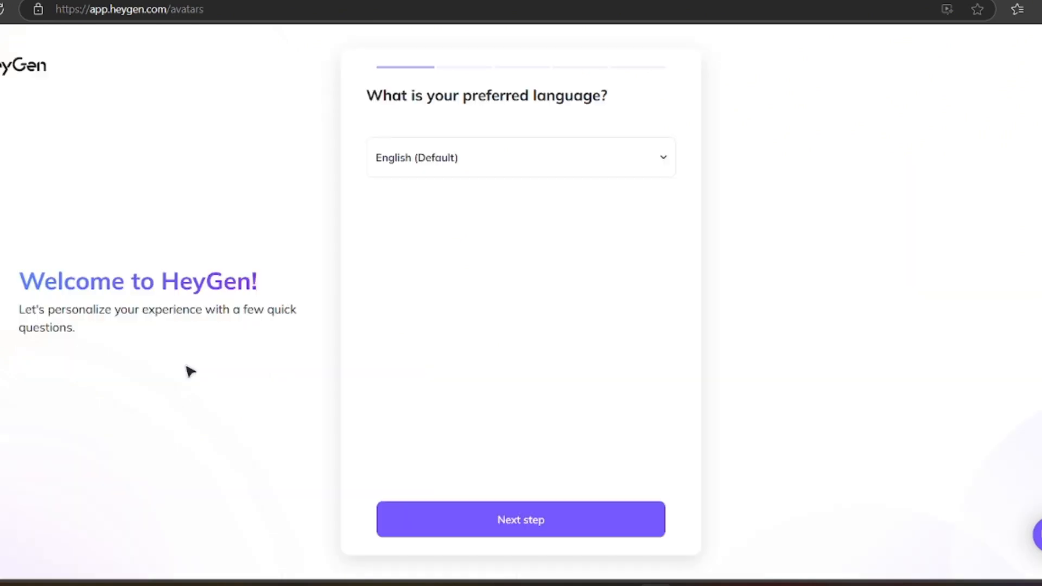
# - Complete the onboarding questionnaire with English (Default) as language, Creative video professional as role, and Influencer or Creator as referral source
pyautogui.click(558, 538)
pyautogui.click(472, 318)
pyautogui.click(511, 472)
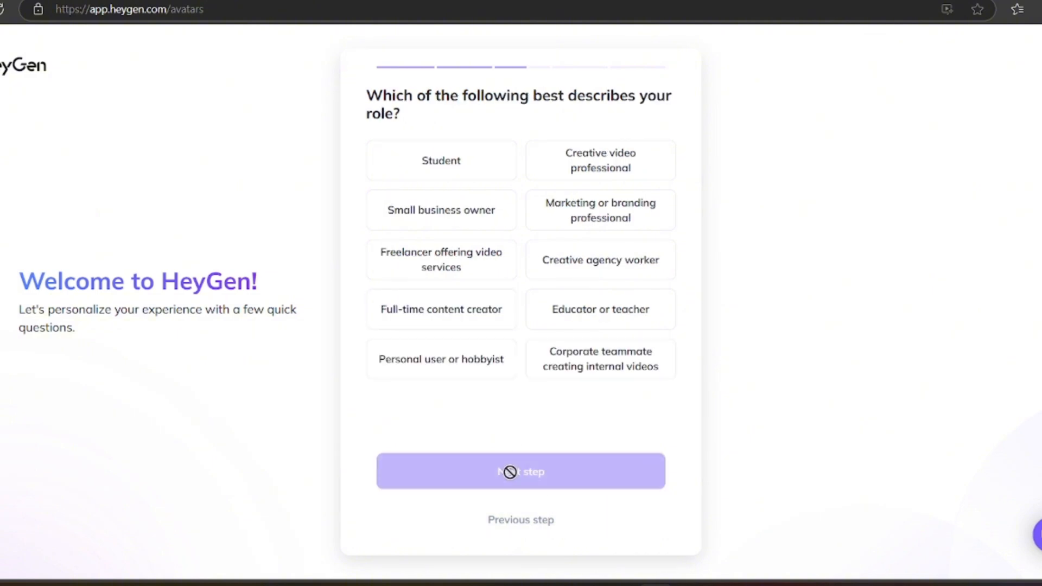
pyautogui.click(600, 170)
pyautogui.click(548, 466)
pyautogui.click(447, 173)
pyautogui.click(513, 470)
pyautogui.click(601, 341)
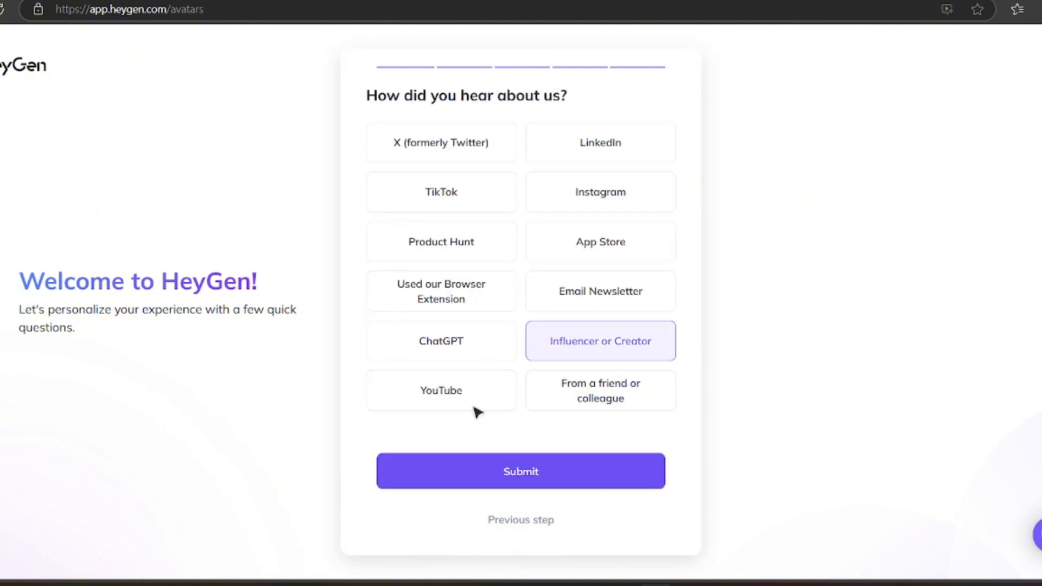
pyautogui.click(466, 477)
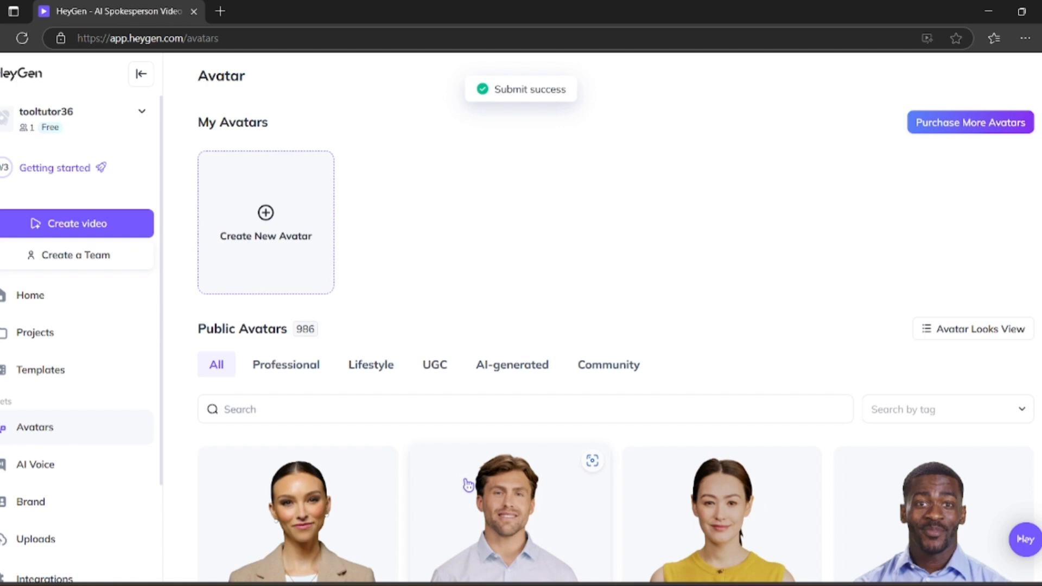
pyautogui.scroll(-1, 314, 488)
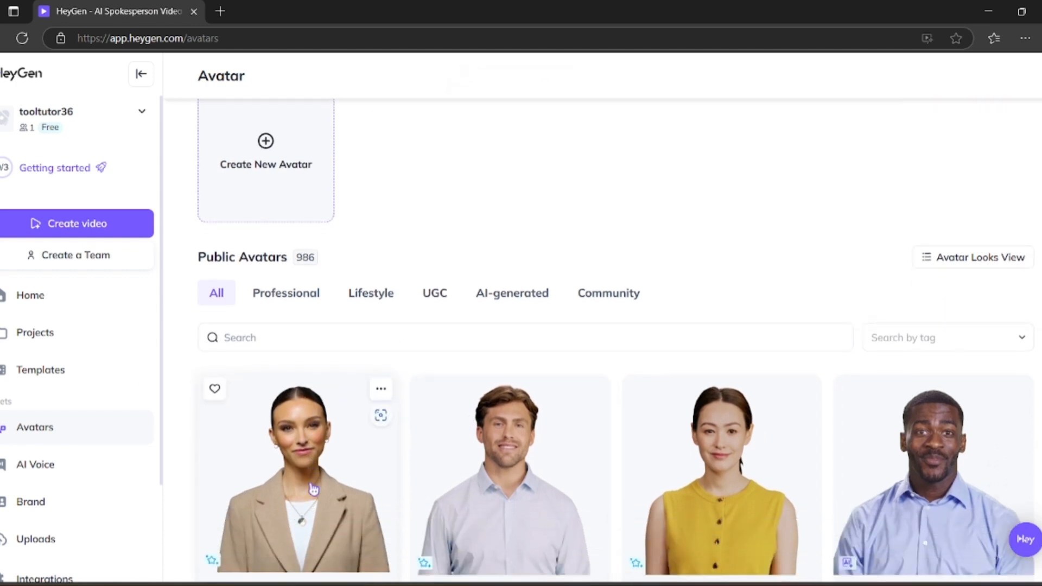
pyautogui.scroll(-1, 313, 489)
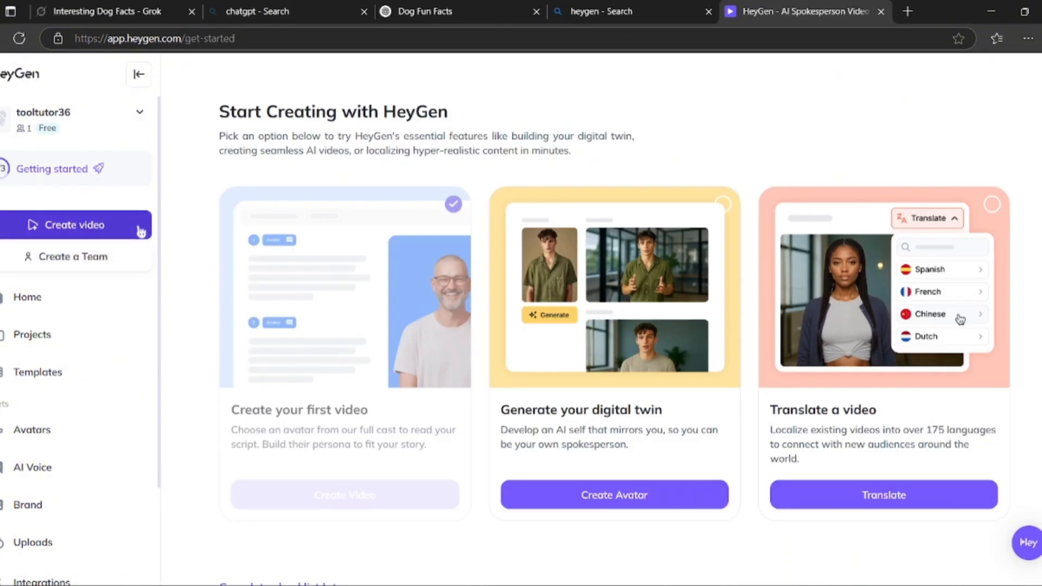
# - Create a new avatar video from scratch in landscape orientation
pyautogui.click(140, 230)
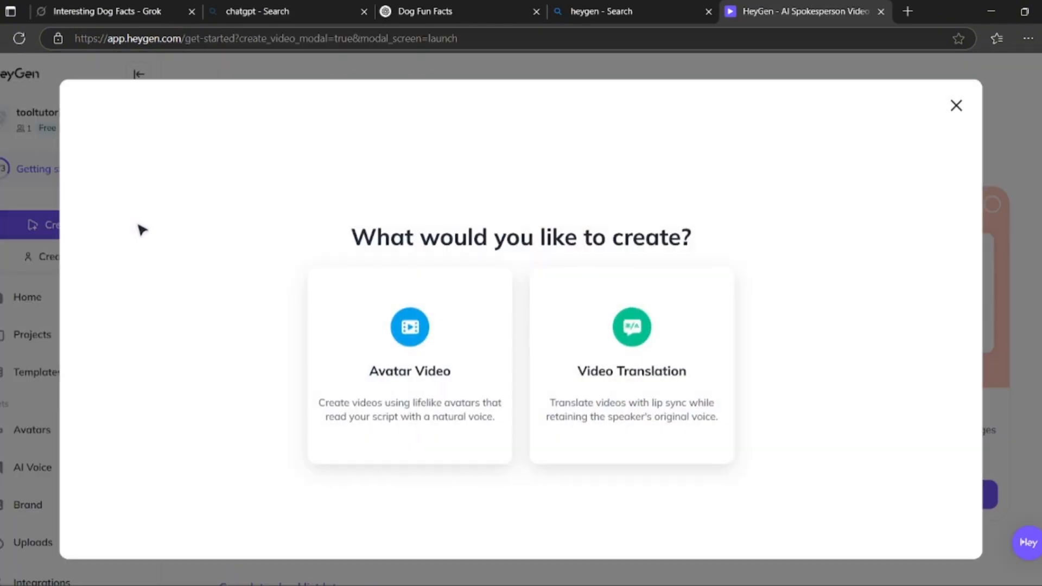
pyautogui.click(451, 361)
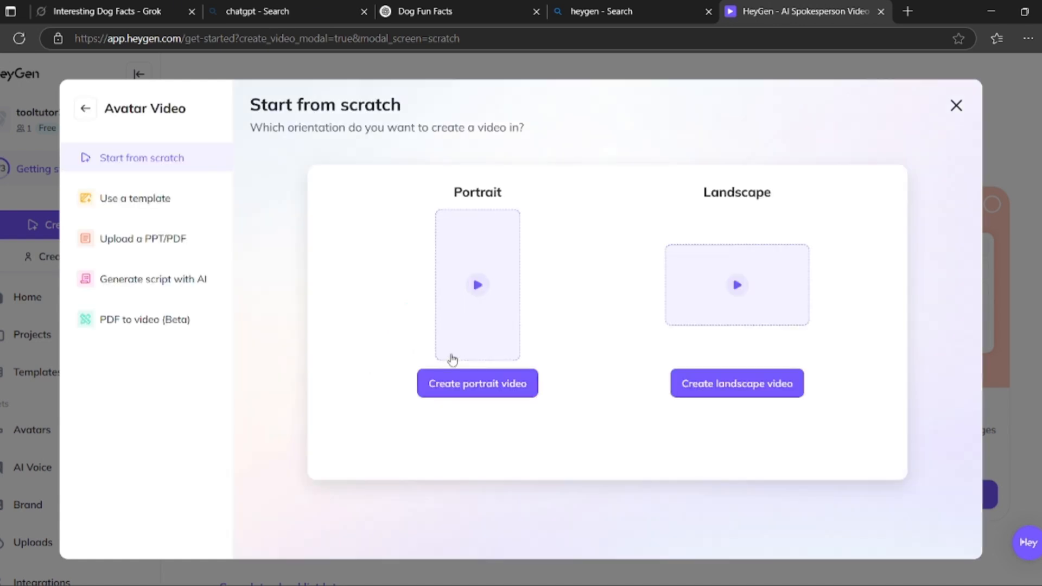
pyautogui.click(786, 401)
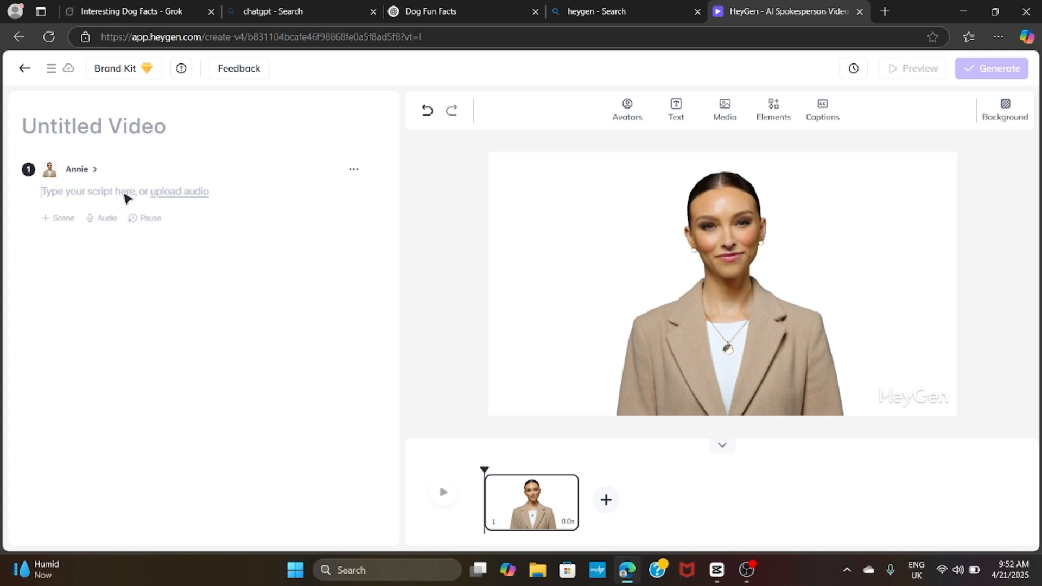
# - Paste the copied dog facts script into the first scene of the untitled video
pyautogui.rightClick(124, 198)
pyautogui.click(162, 325)
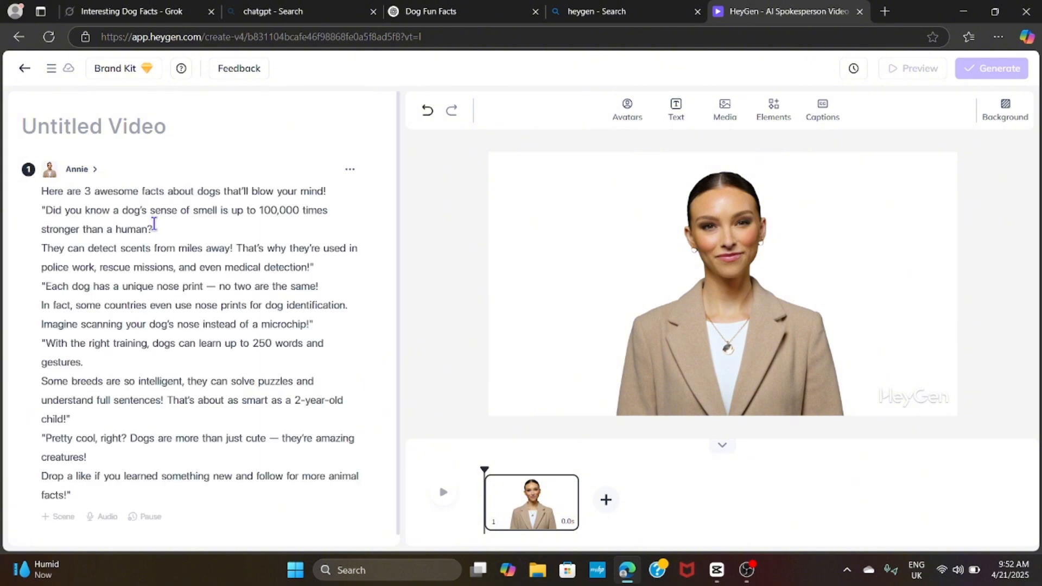
# - Replace the first scene's presenter with the Annie desk-sitting look in a black top beside a laptop
pyautogui.click(627, 111)
pyautogui.click(545, 387)
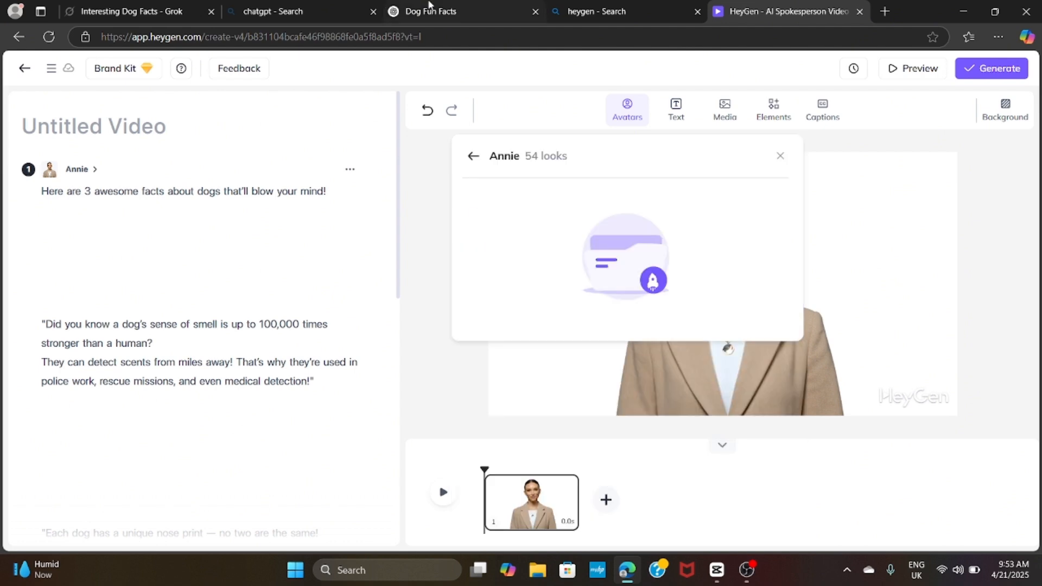
pyautogui.scroll(-2, 699, 296)
pyautogui.scroll(-2, 700, 297)
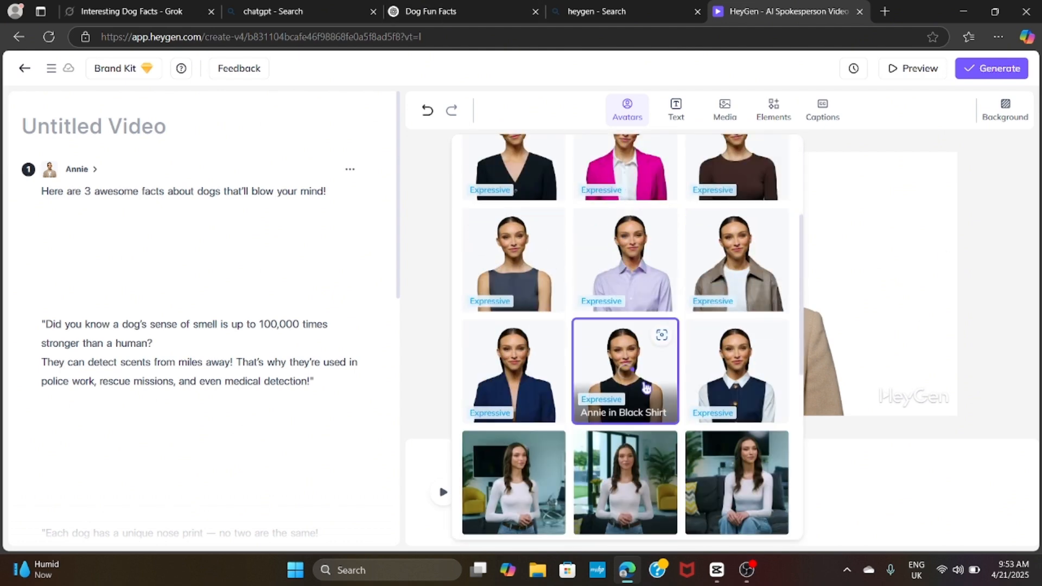
pyautogui.scroll(-2, 646, 387)
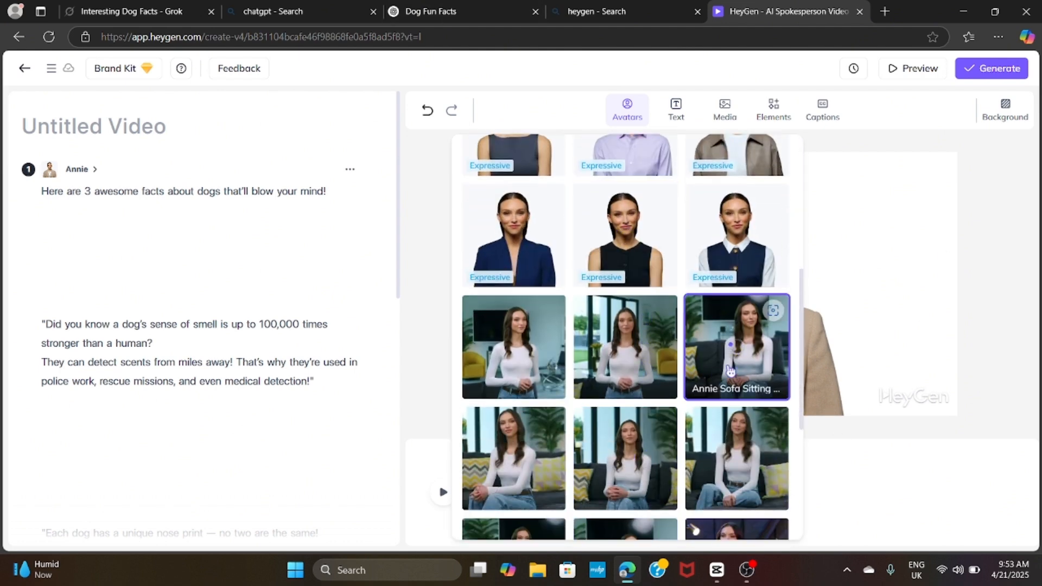
pyautogui.scroll(-2, 731, 371)
pyautogui.scroll(-2, 731, 371)
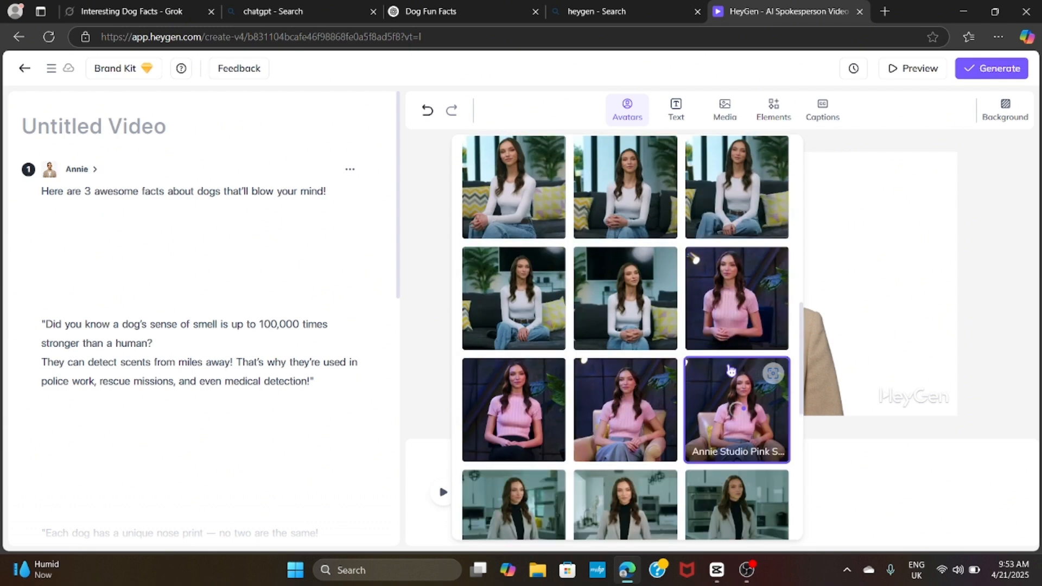
pyautogui.scroll(-8, 731, 371)
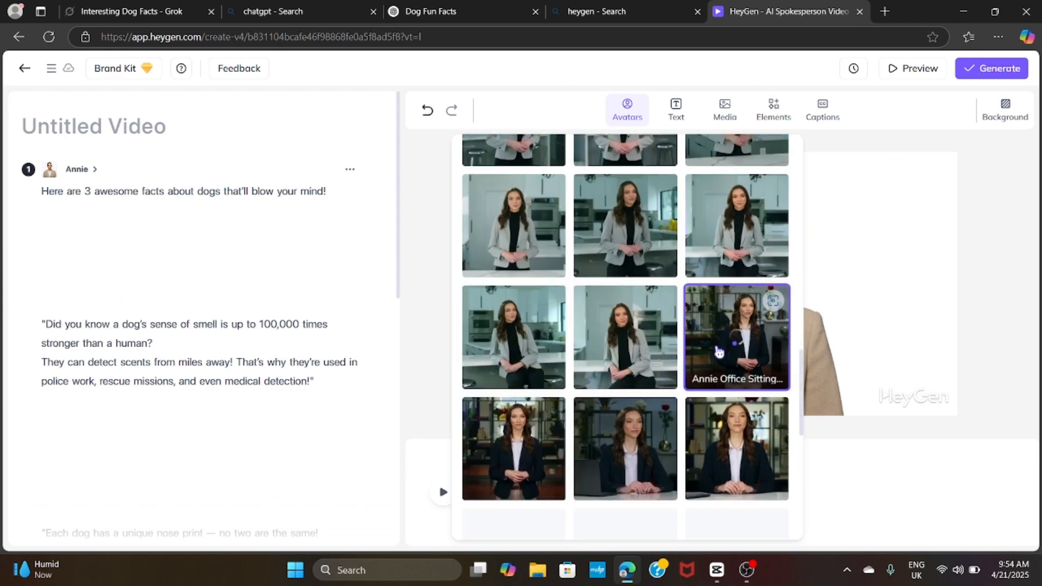
pyautogui.scroll(-2, 719, 352)
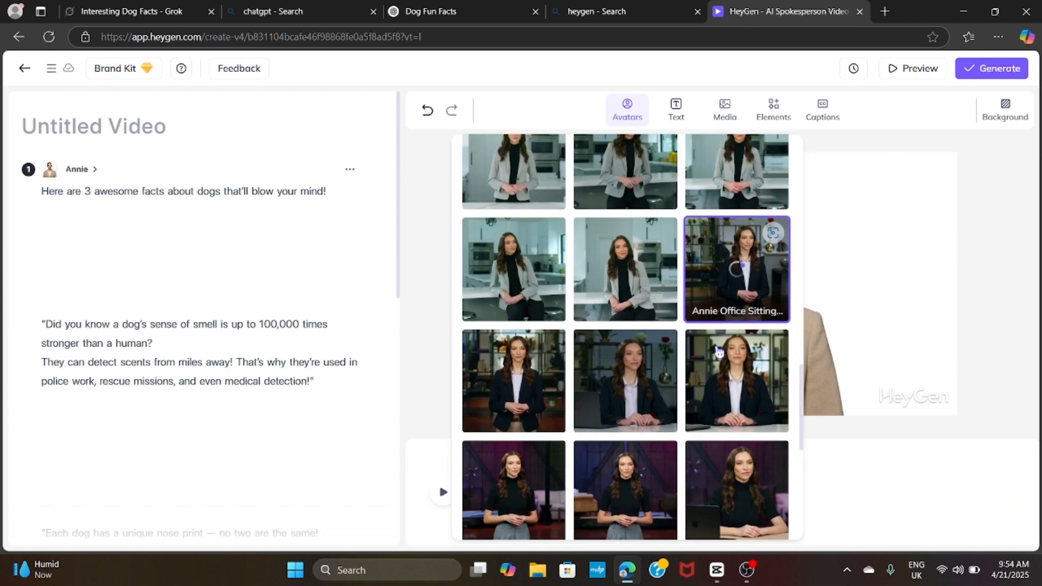
pyautogui.scroll(-2, 719, 351)
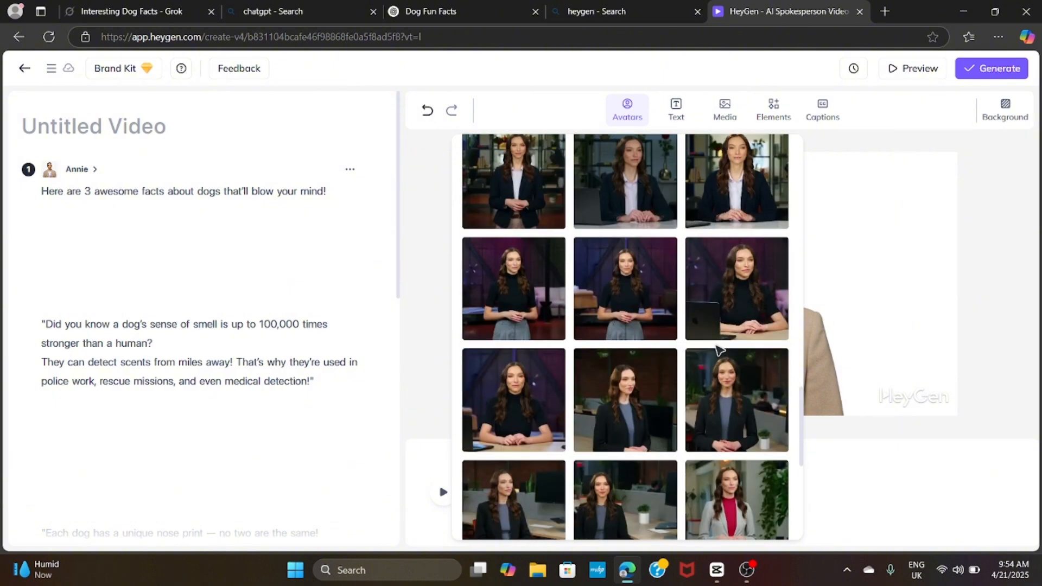
pyautogui.click(513, 426)
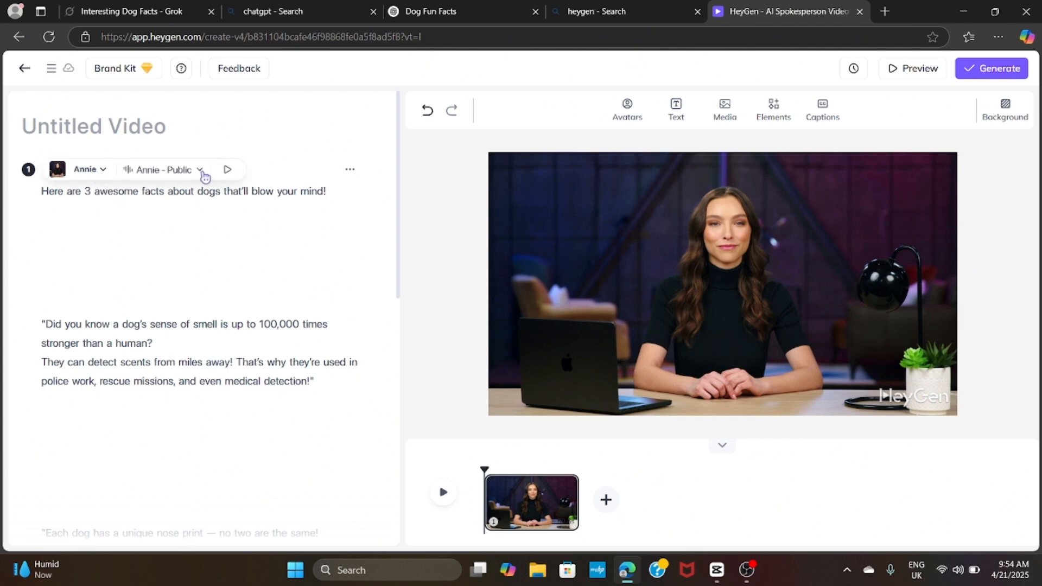
# - Lower the speaking speed of the Annie - Public voice slightly
pyautogui.click(203, 173)
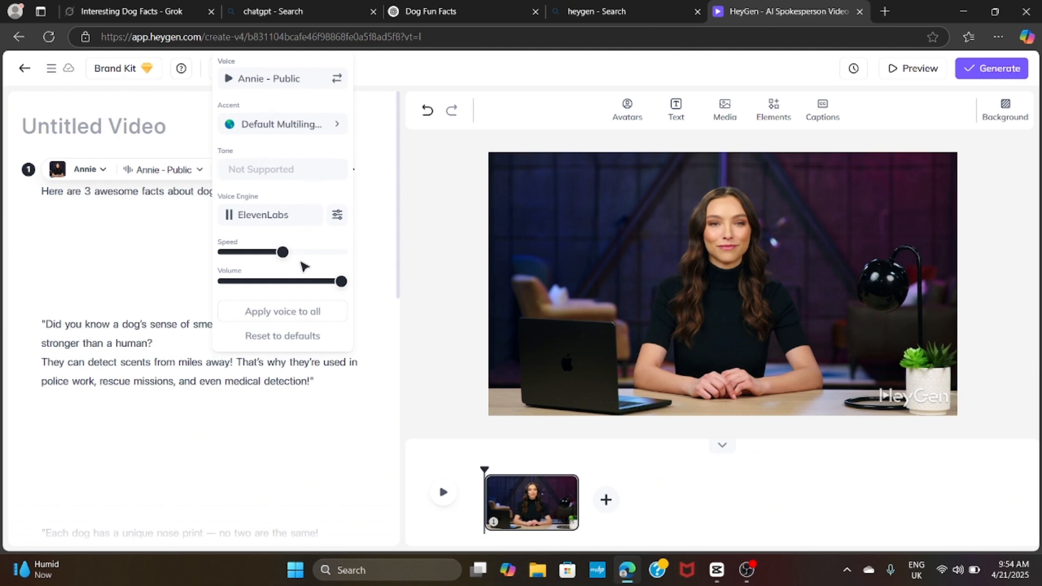
pyautogui.moveTo(281, 255); pyautogui.dragTo(277, 258)
pyautogui.click(180, 288)
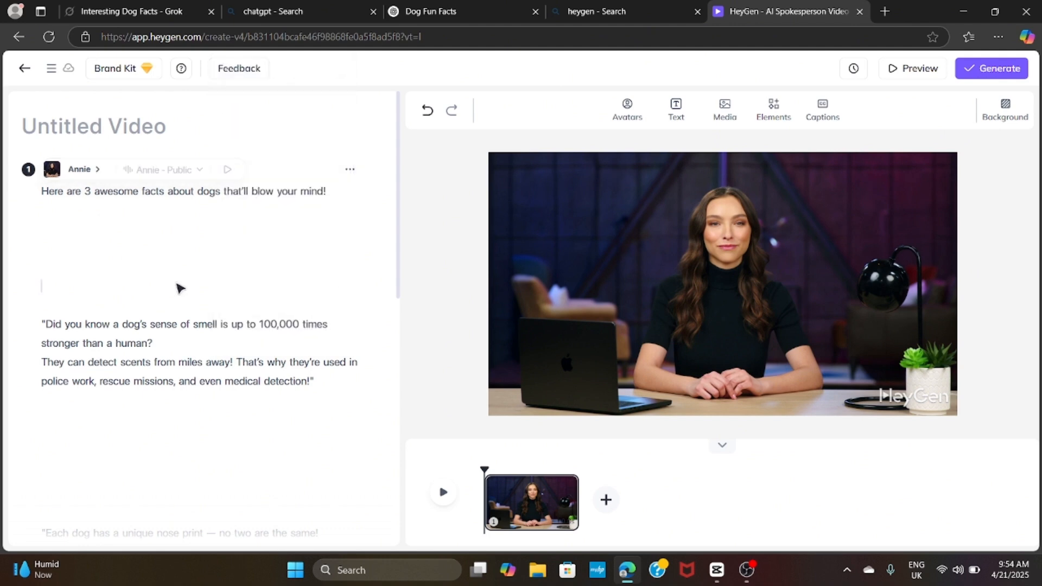
# - Listen to the scene's narration, play the full video preview, and return to editing
pyautogui.moveTo(96, 175)
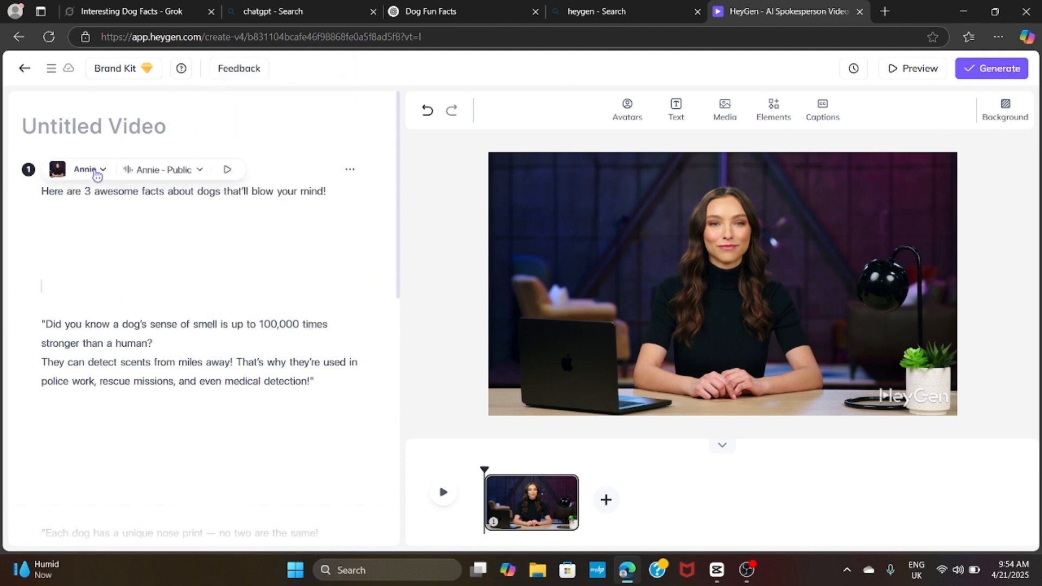
pyautogui.click(231, 173)
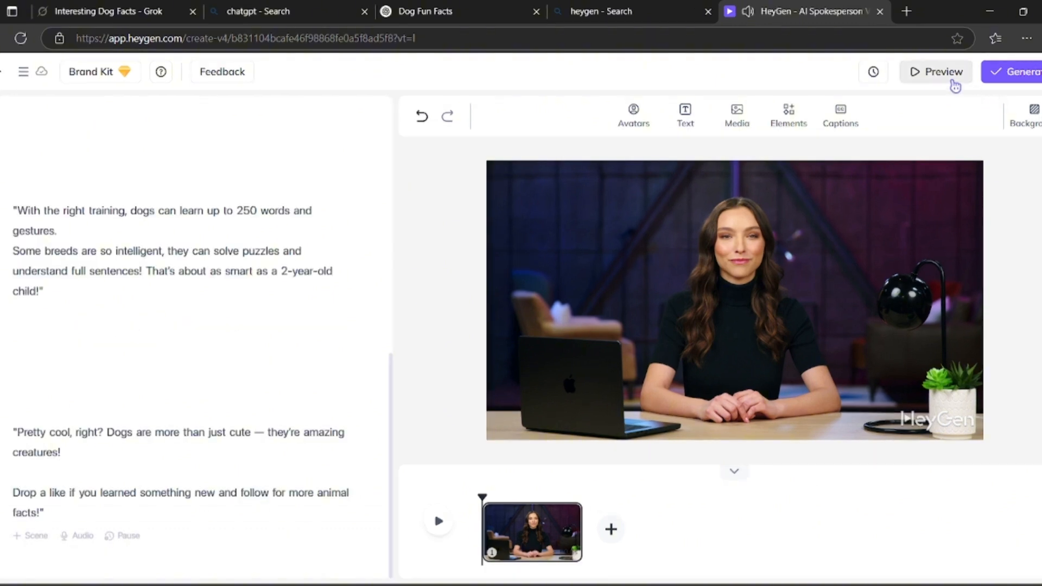
pyautogui.click(931, 71)
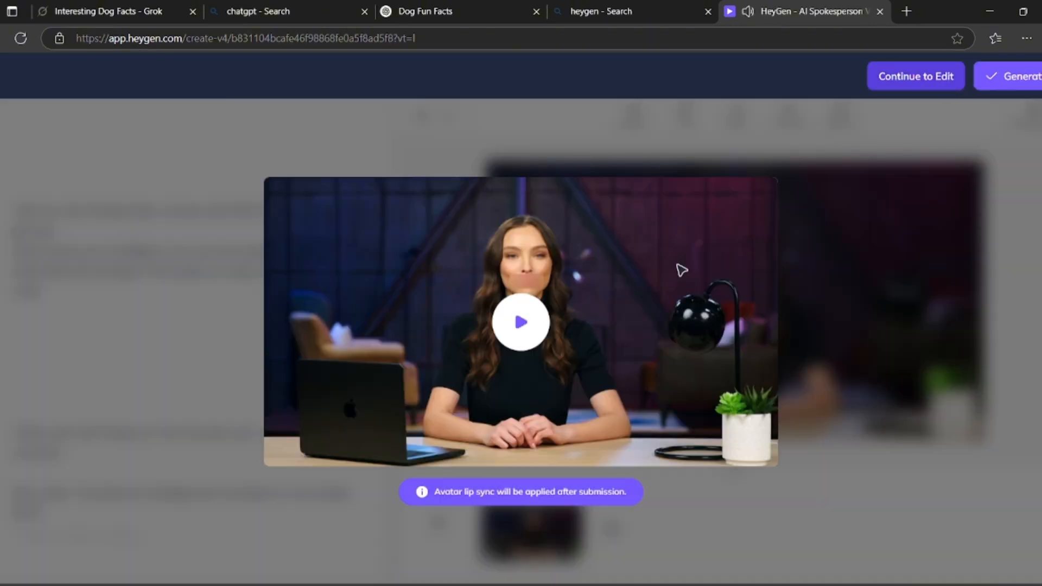
pyautogui.click(521, 336)
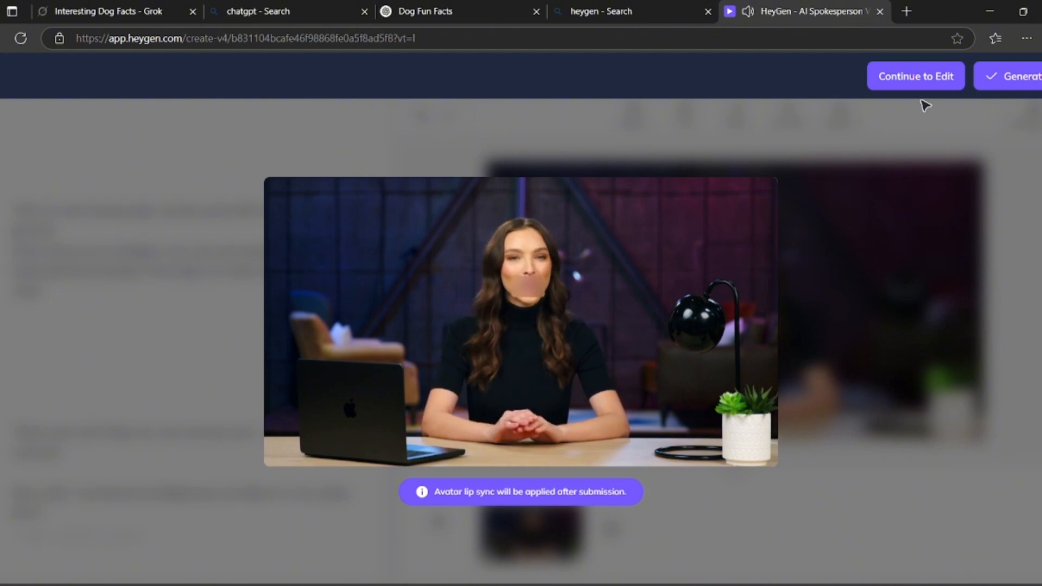
pyautogui.click(921, 76)
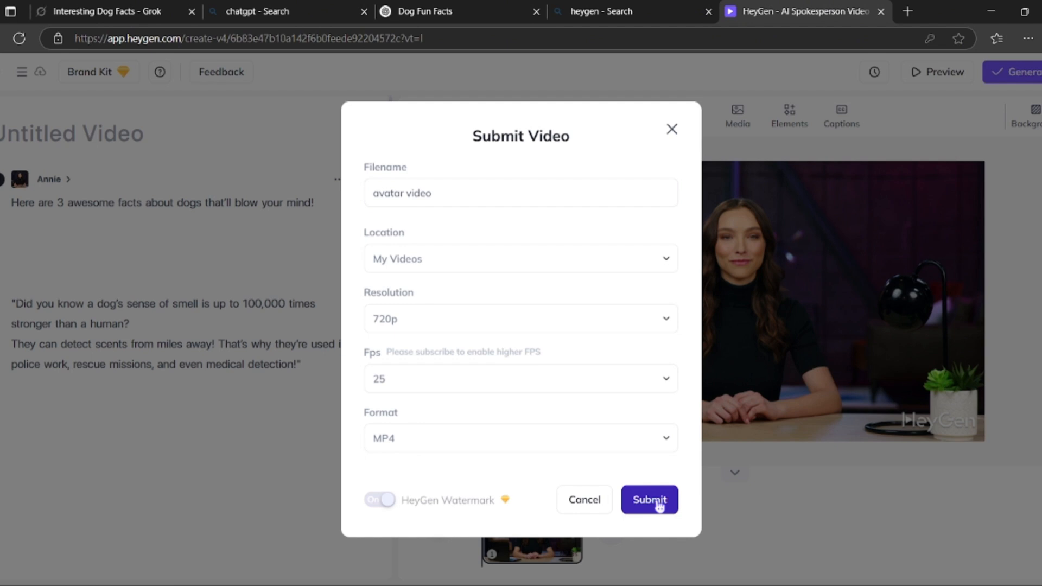
# - Submit the project as "avatar video" for generation and dismiss the recommendation survey
pyautogui.click(658, 500)
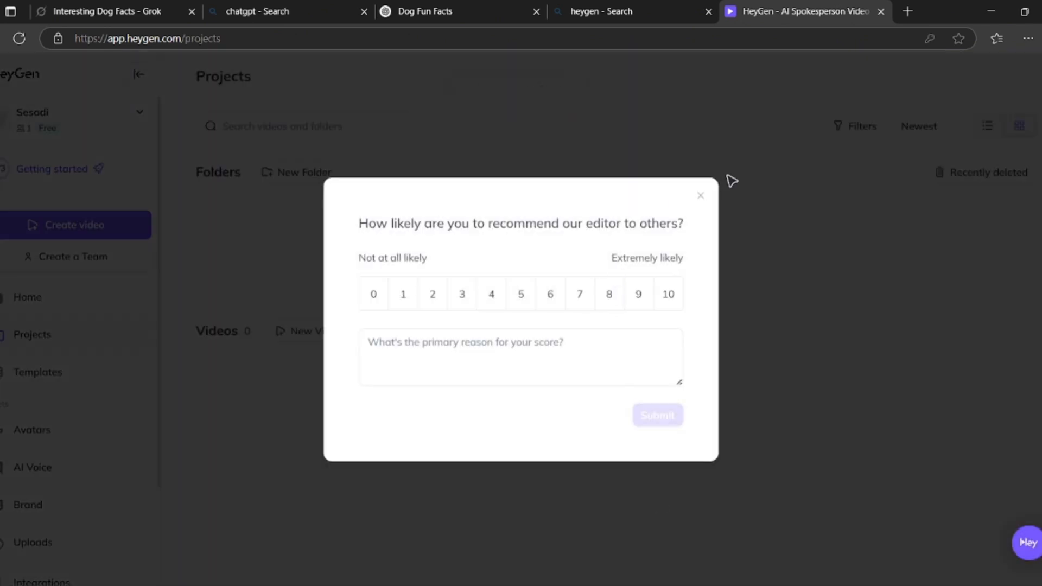
pyautogui.click(701, 196)
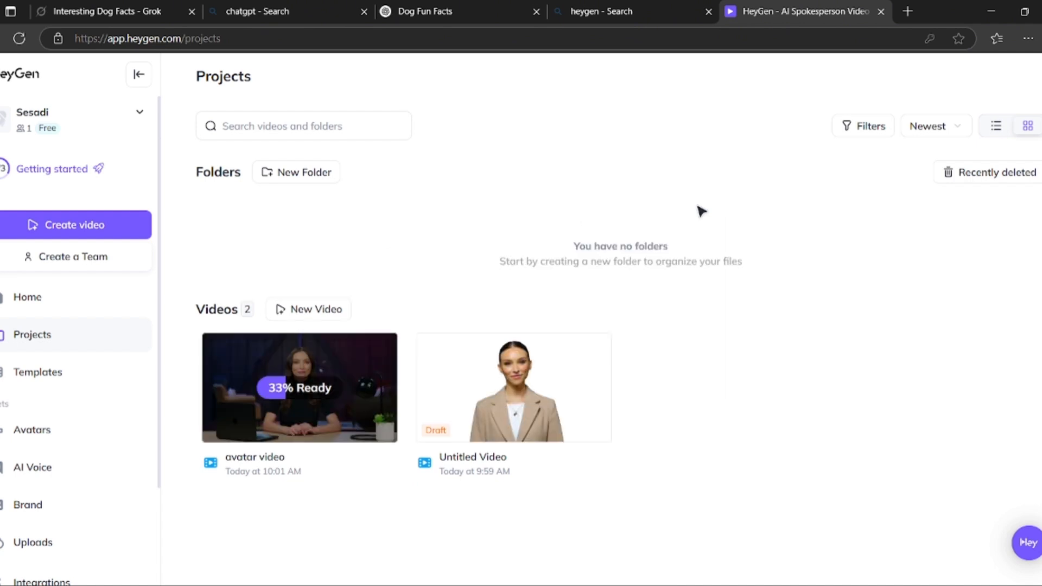
# - Open the generated avatar video and download it at 720P resolution
pyautogui.click(251, 386)
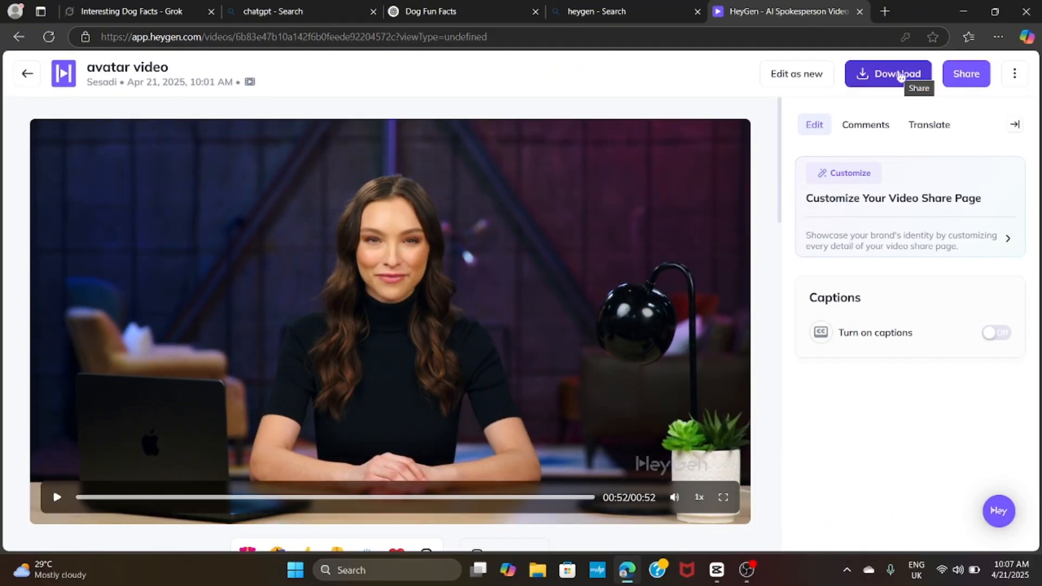
pyautogui.click(912, 77)
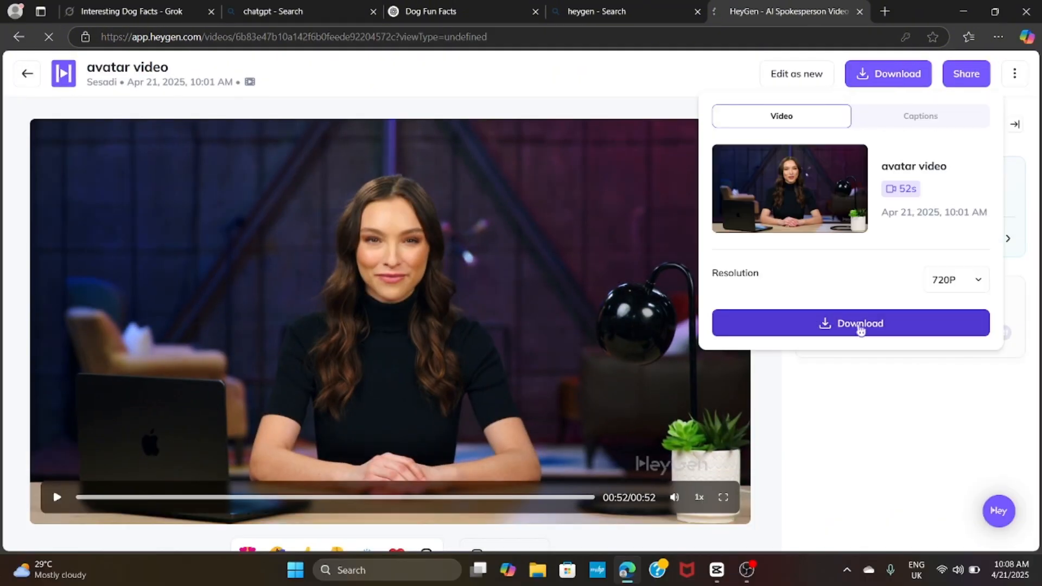
pyautogui.click(861, 325)
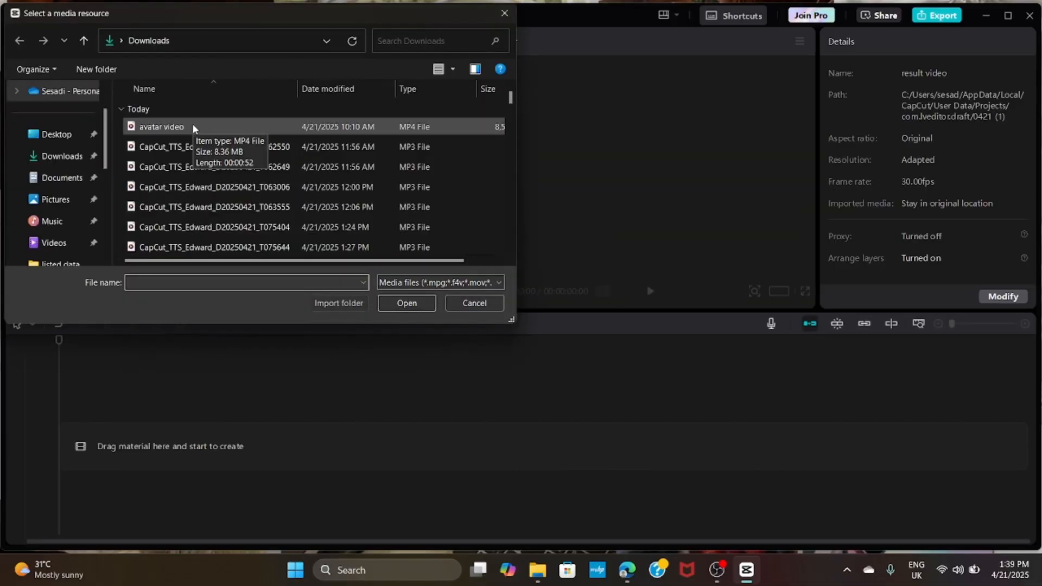
# - Switch to CapCut and import the "avatar video" MP4 file from the Downloads folder
pyautogui.scroll(-2, 192, 126)
pyautogui.click(60, 154)
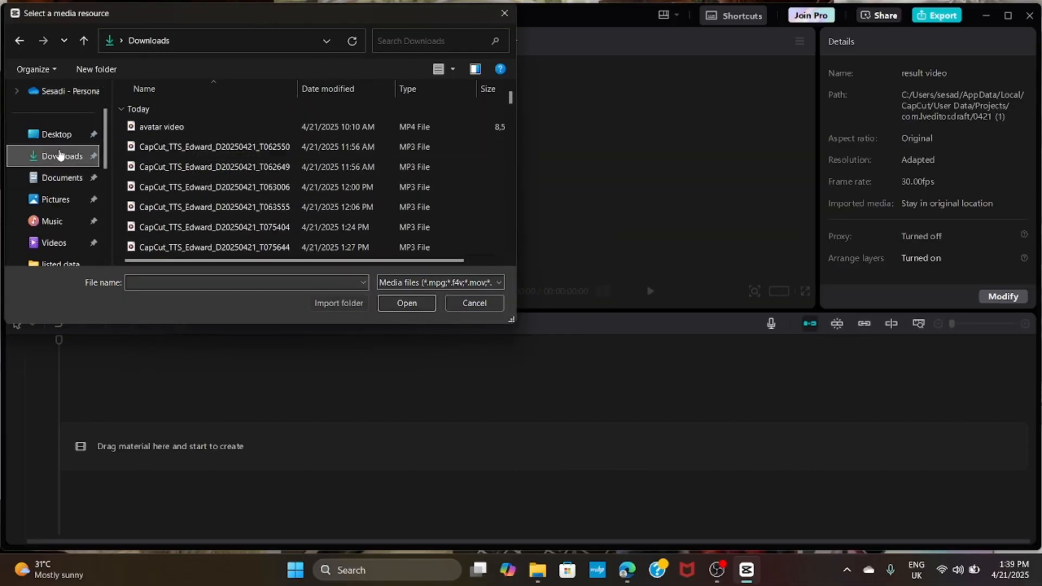
pyautogui.click(126, 131)
pyautogui.doubleClick(126, 132)
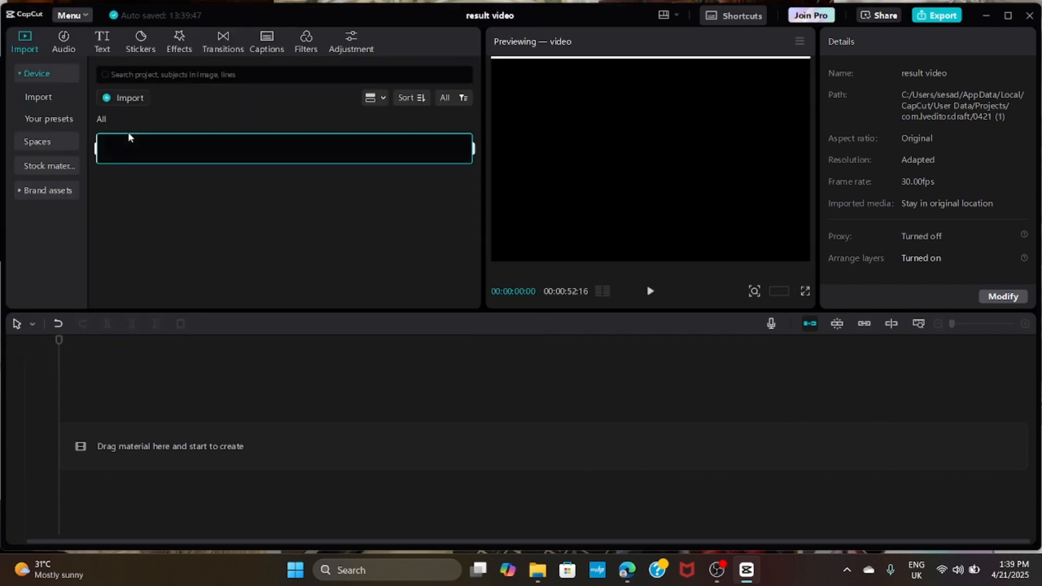
# - Import the four snaptik MP4 dog clips from the Downloads folder into the project
pyautogui.click(140, 99)
pyautogui.scroll(-3, 187, 148)
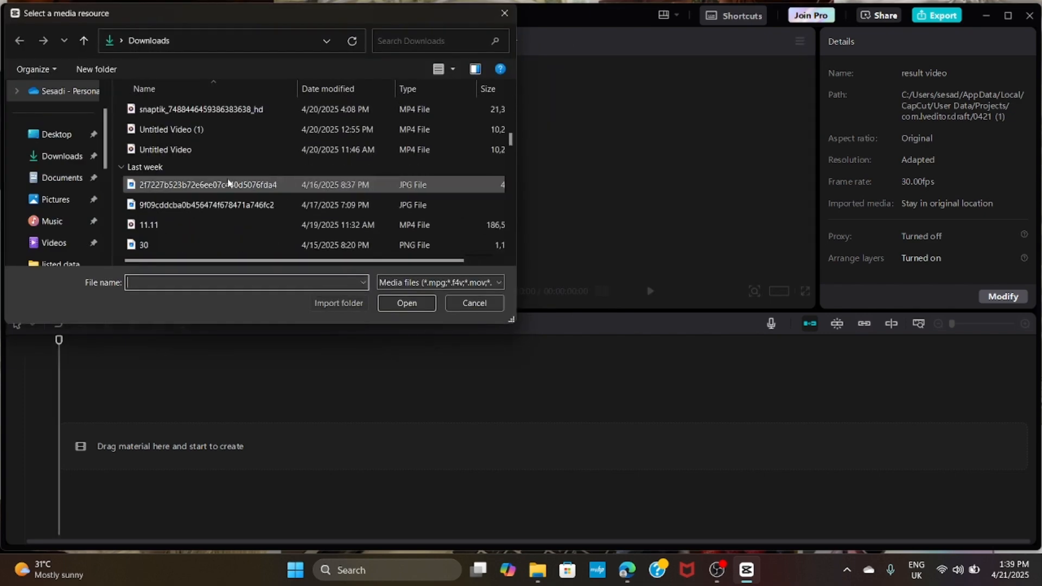
pyautogui.scroll(3, 186, 149)
pyautogui.moveTo(126, 163); pyautogui.dragTo(143, 228)
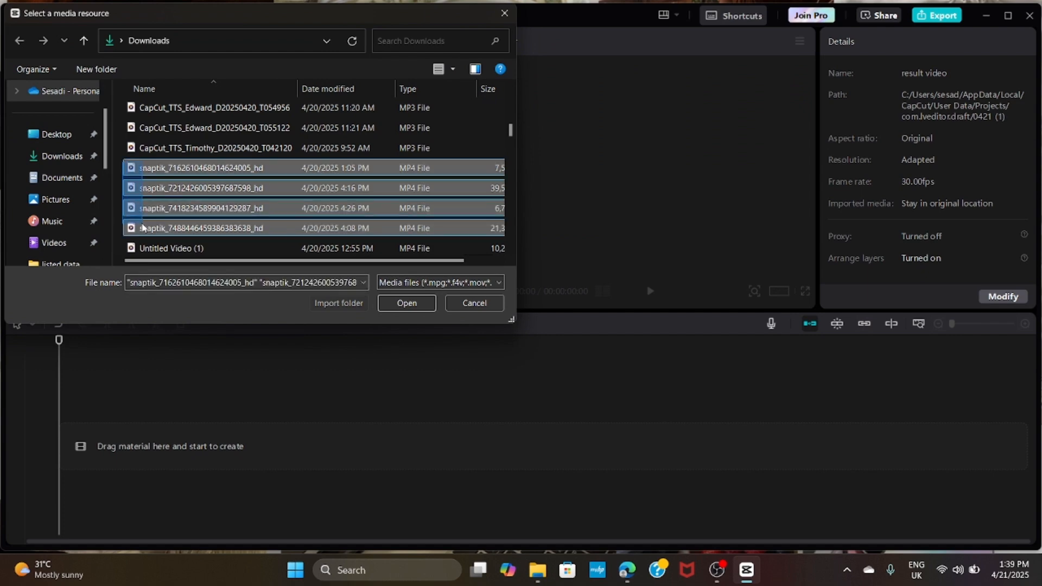
pyautogui.click(417, 308)
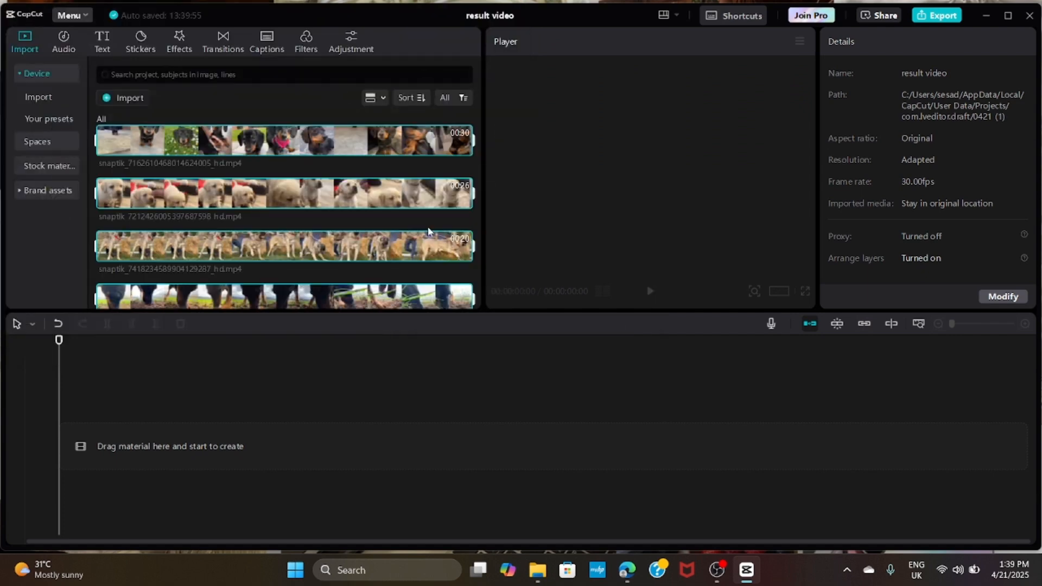
# - Add avatar video.mp4 to the timeline and set the project's aspect ratio to 9:16
pyautogui.click(368, 155)
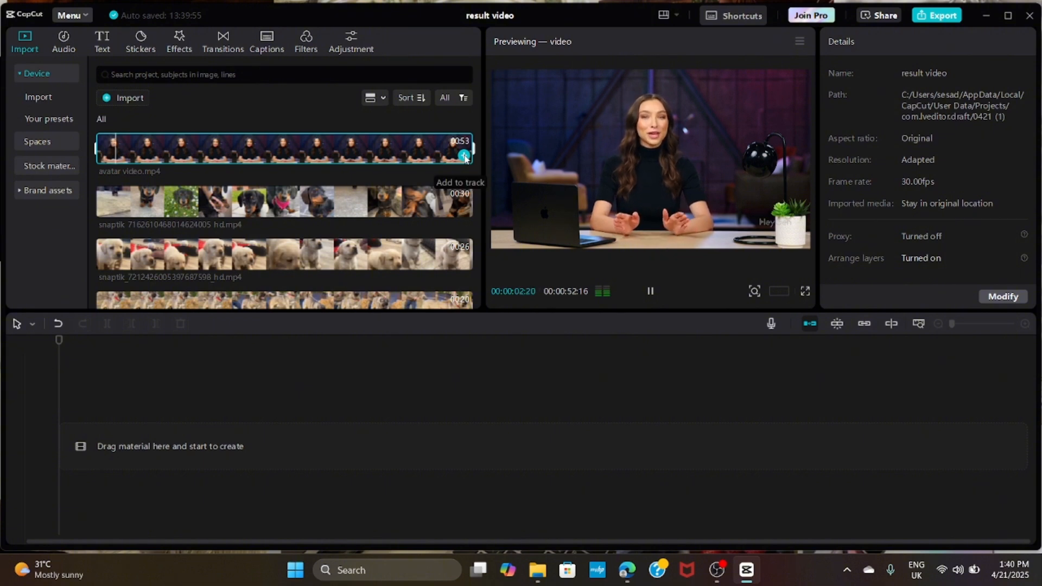
pyautogui.click(464, 156)
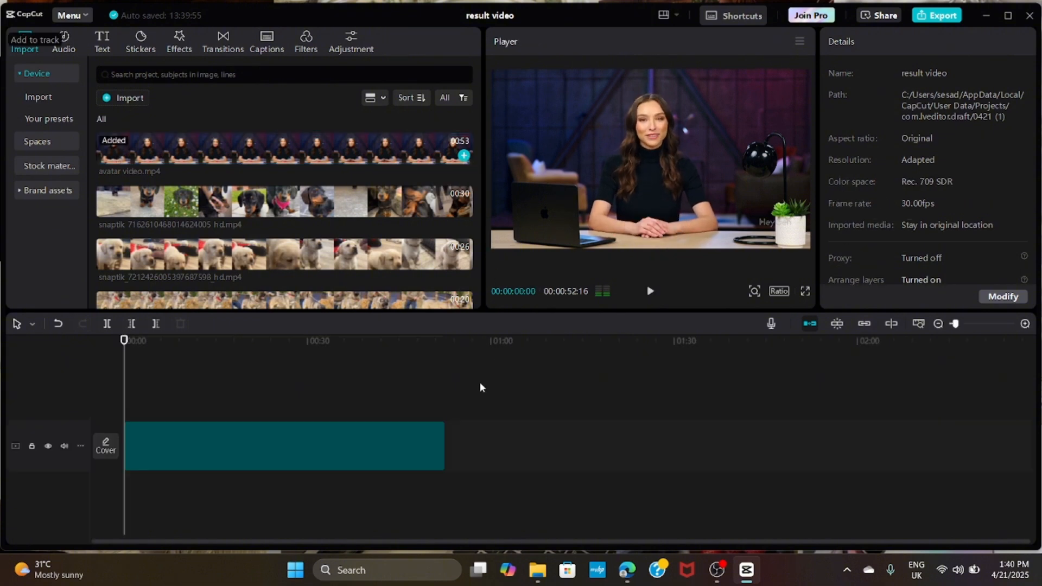
pyautogui.click(785, 290)
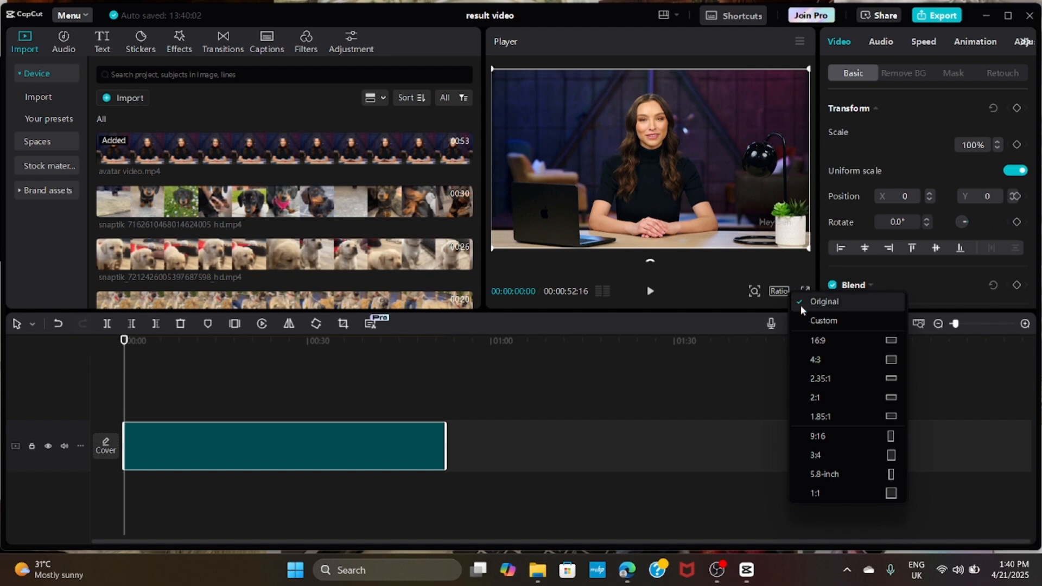
pyautogui.click(825, 436)
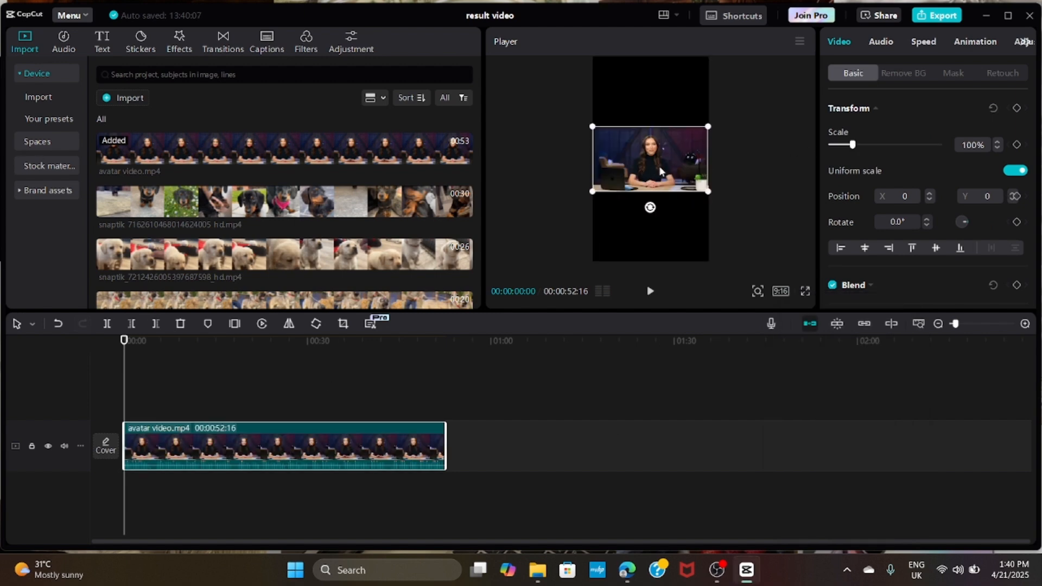
# - Scale the avatar clip to 174% and place it in the lower half of the frame at X 0, Y -858
pyautogui.moveTo(659, 165); pyautogui.dragTo(661, 239)
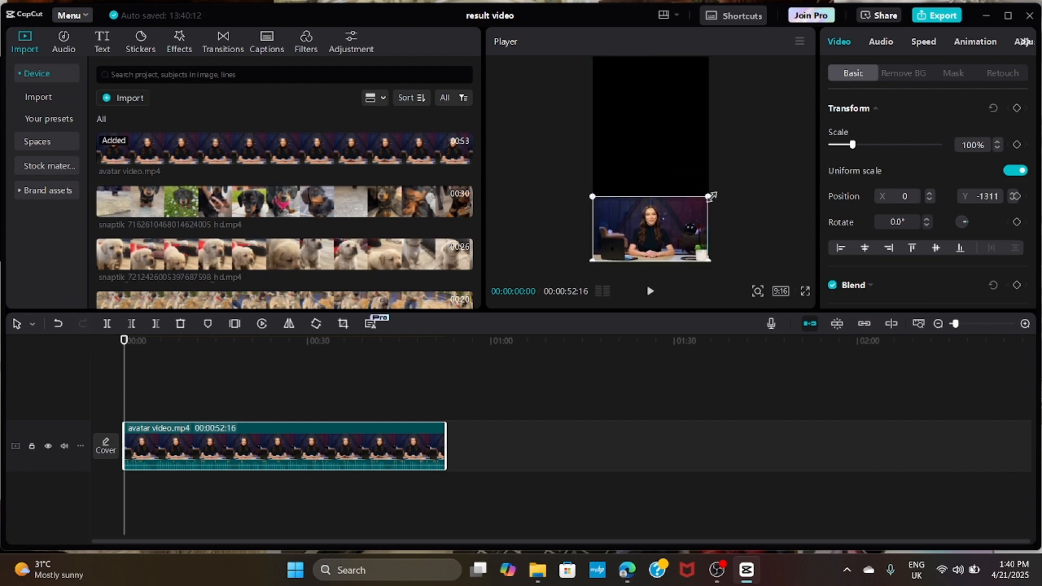
pyautogui.moveTo(709, 197); pyautogui.dragTo(734, 182)
pyautogui.moveTo(665, 209)
pyautogui.mouseDown()
pyautogui.moveTo(673, 176)
pyautogui.moveTo(668, 192)
pyautogui.mouseUp()
pyautogui.moveTo(736, 167); pyautogui.dragTo(754, 157)
pyautogui.moveTo(681, 177); pyautogui.dragTo(650, 190)
pyautogui.click(743, 119)
pyautogui.click(759, 131)
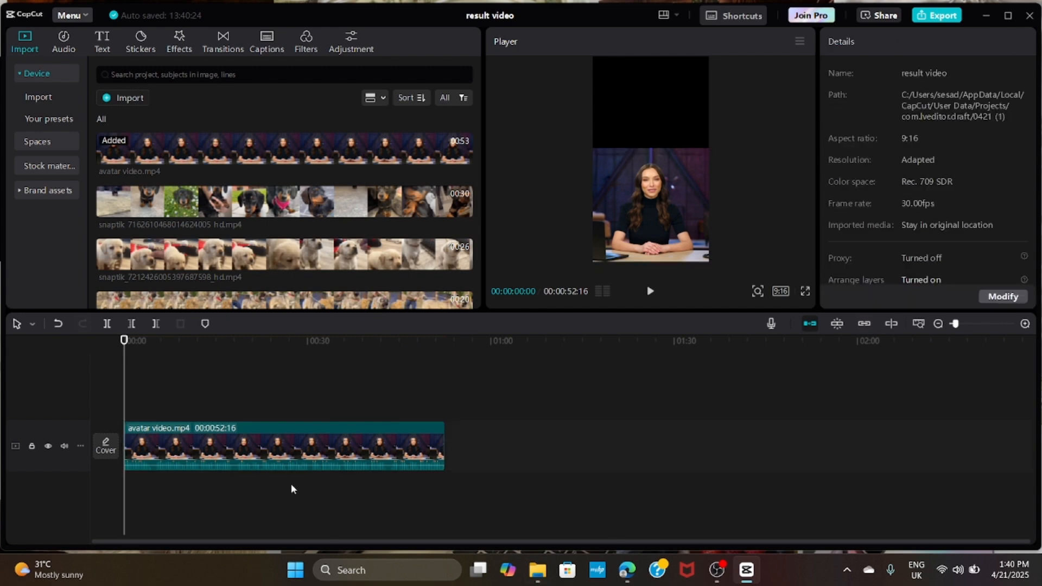
# - Split the avatar clip at about 5, 18, 30 and 43 seconds and return the playhead to the start
pyautogui.click(650, 291)
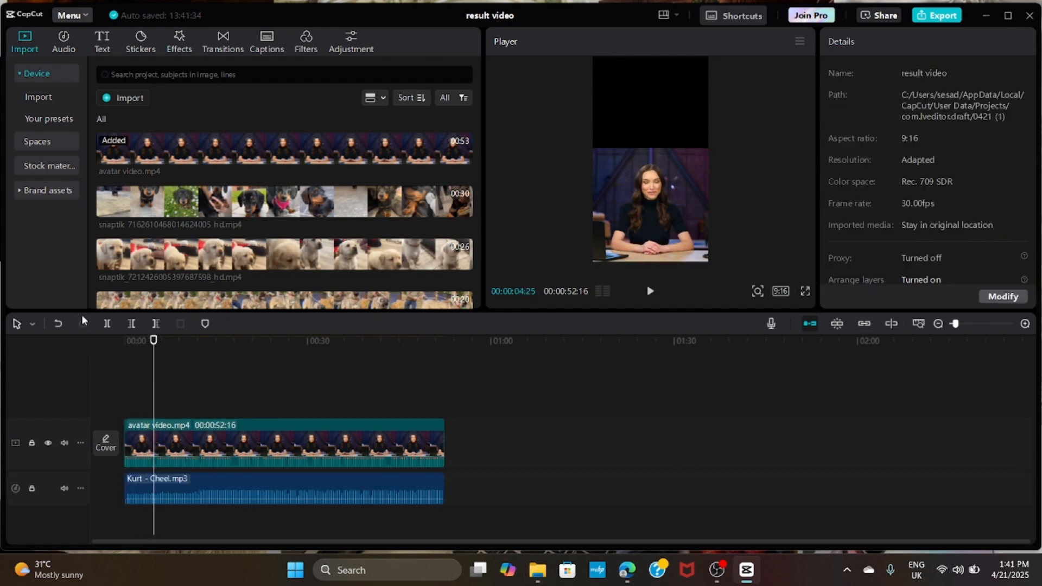
pyautogui.click(107, 323)
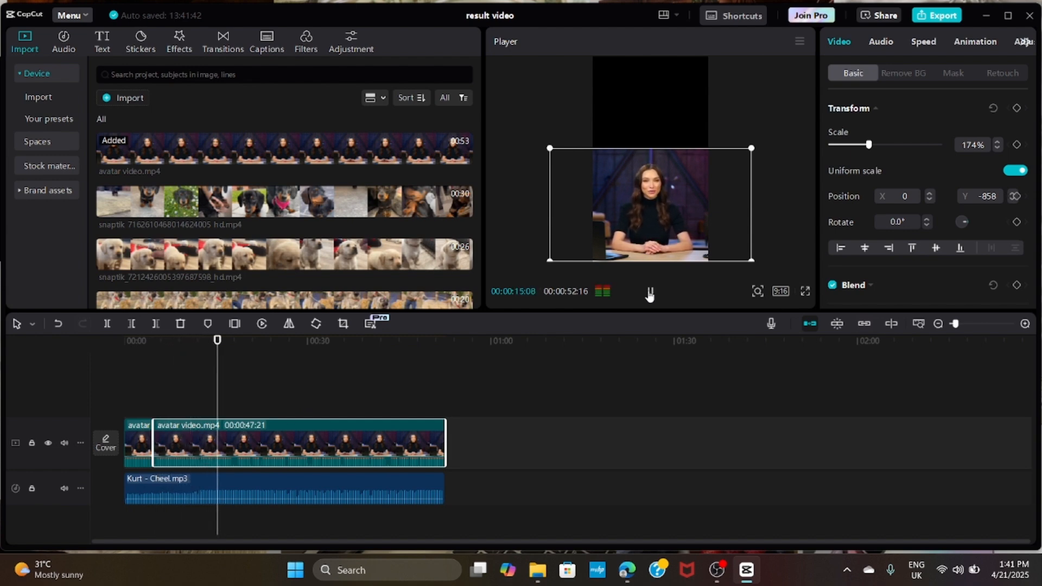
pyautogui.click(650, 292)
pyautogui.hotkey('ctrl', 'b')
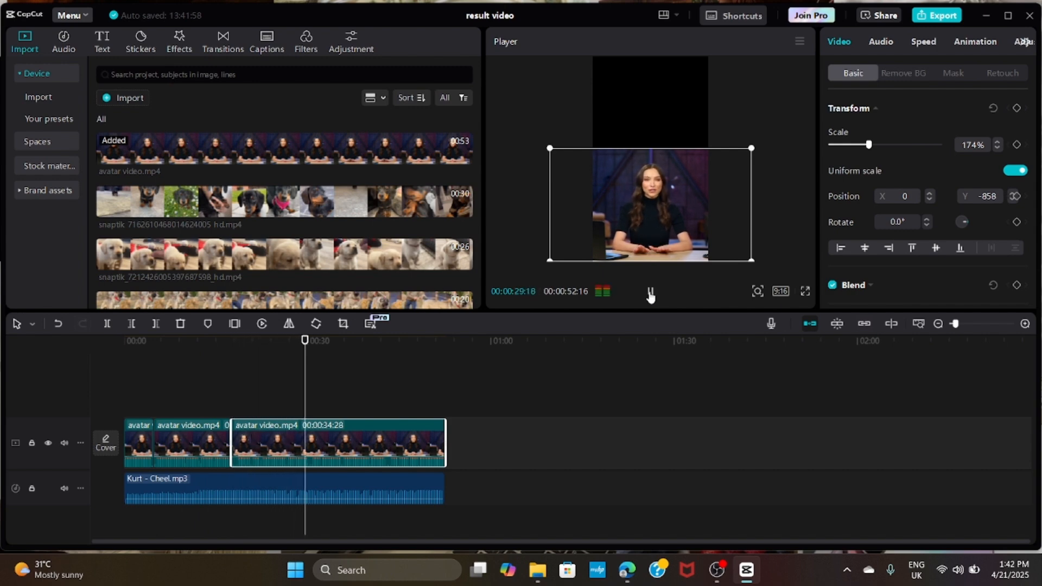
pyautogui.click(651, 294)
pyautogui.hotkey('ctrl', 'b')
pyautogui.click(651, 291)
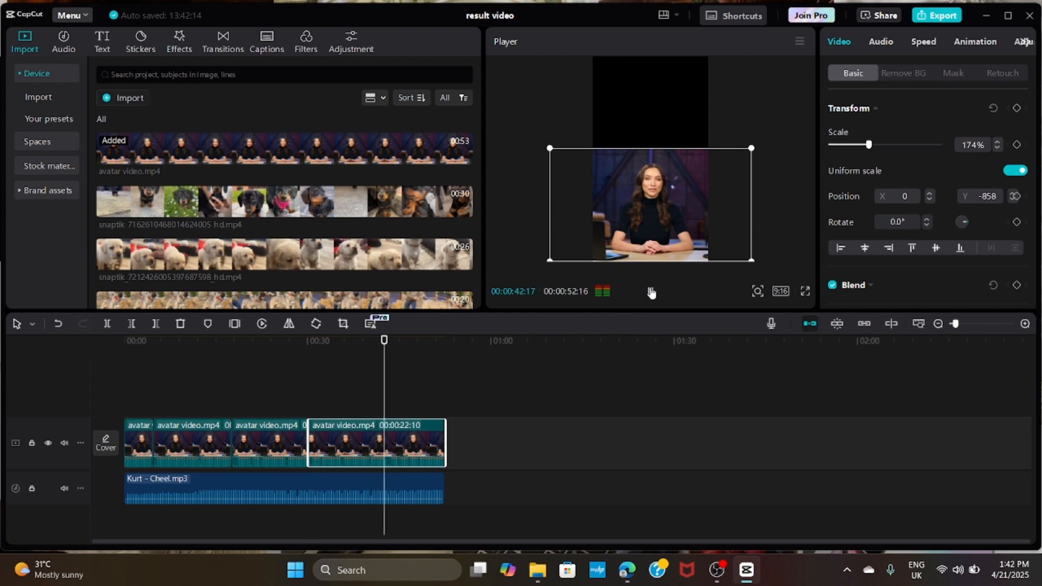
pyautogui.click(651, 292)
pyautogui.hotkey('ctrl', 'b')
pyautogui.click(652, 293)
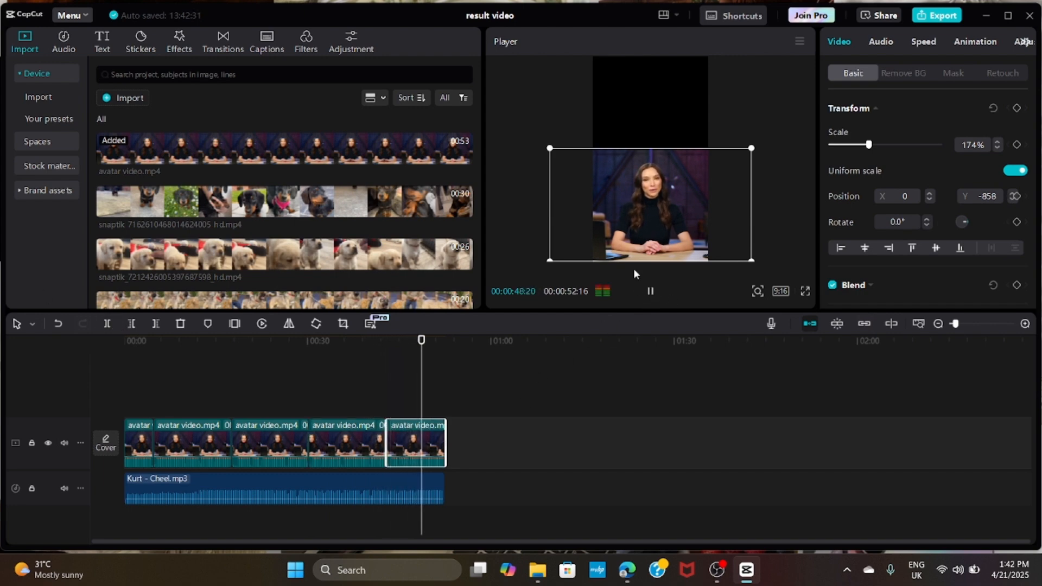
pyautogui.moveTo(439, 405); pyautogui.dragTo(123, 399)
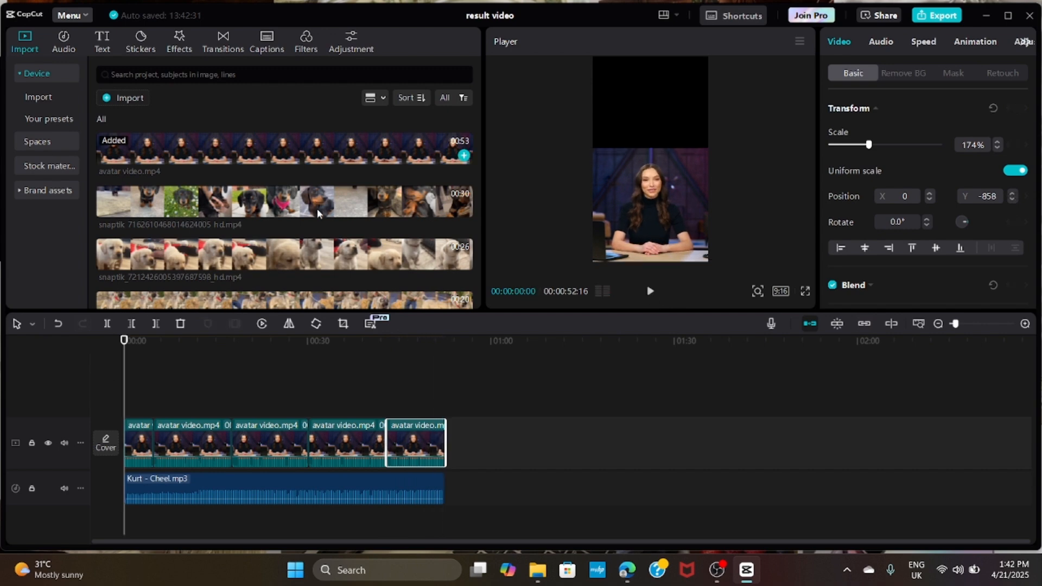
pyautogui.moveTo(234, 202); pyautogui.dragTo(155, 368)
pyautogui.click(107, 325)
pyautogui.click(180, 324)
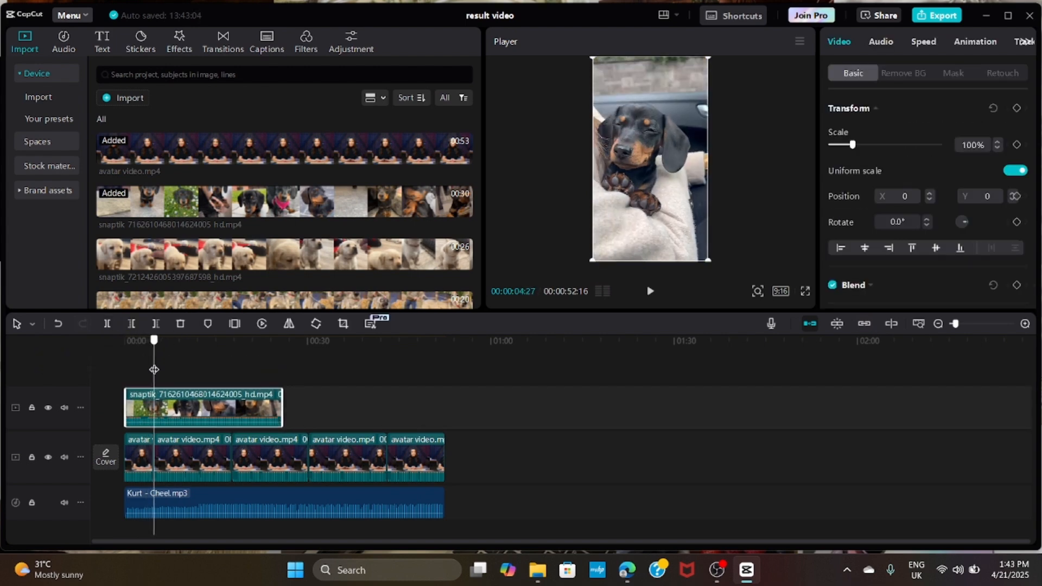
pyautogui.click(107, 325)
pyautogui.click(180, 325)
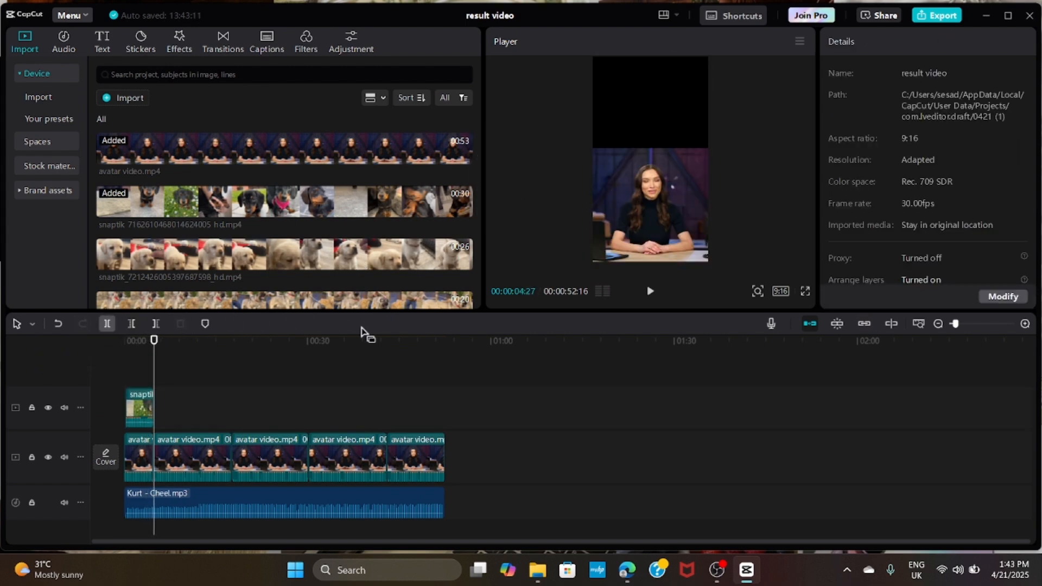
pyautogui.scroll(-3, 455, 263)
pyautogui.moveTo(454, 250); pyautogui.dragTo(142, 404)
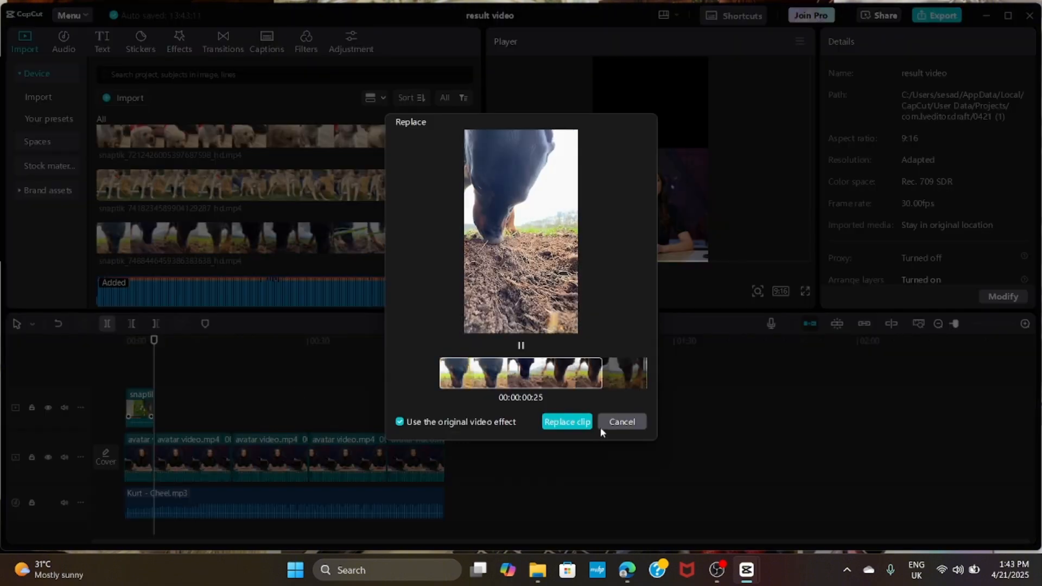
pyautogui.click(600, 428)
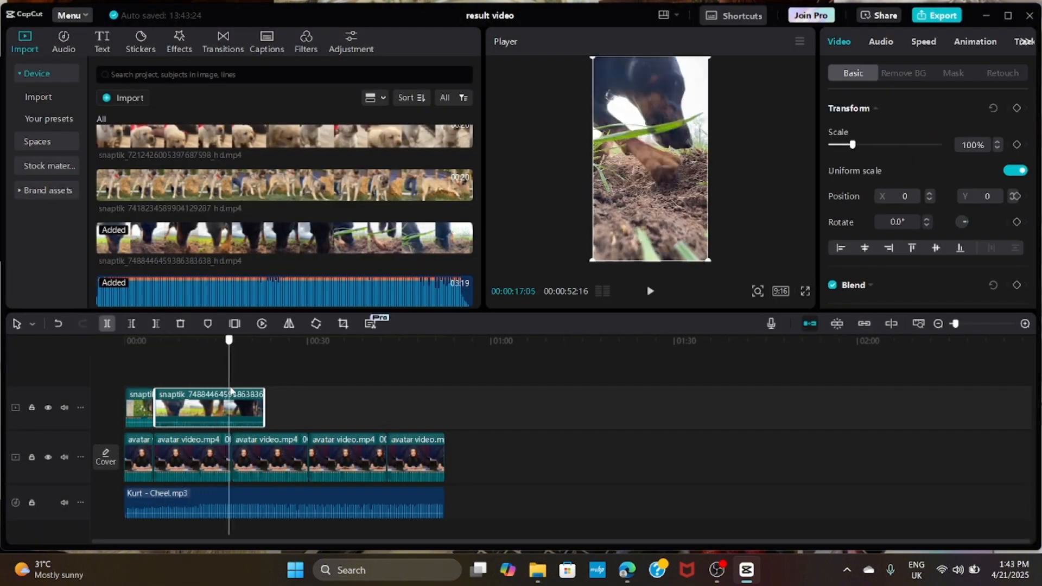
pyautogui.moveTo(232, 392); pyautogui.dragTo(233, 392)
pyautogui.click(181, 323)
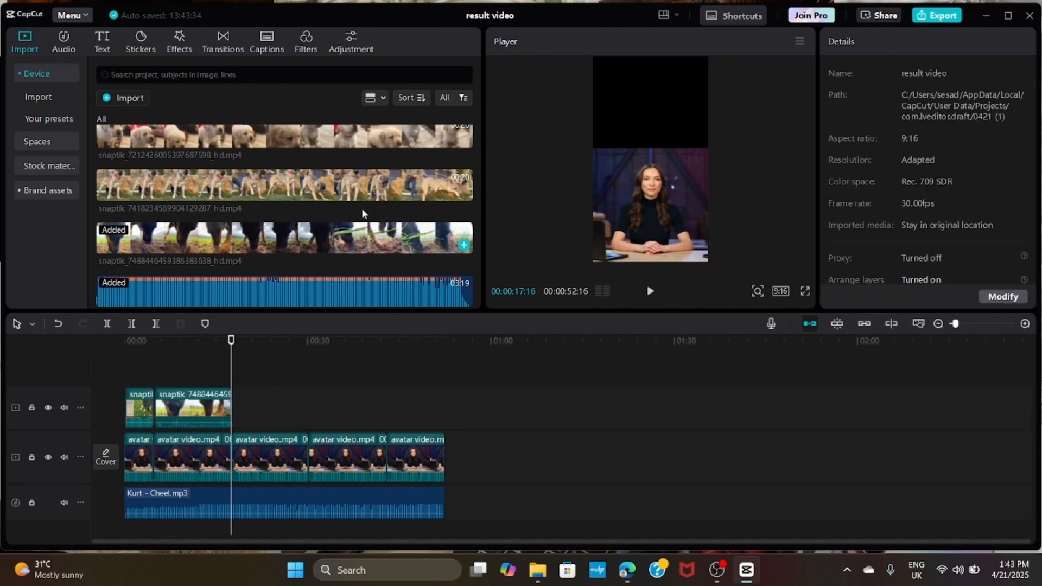
pyautogui.scroll(1, 361, 207)
pyautogui.moveTo(361, 202); pyautogui.dragTo(307, 390)
pyautogui.click(112, 326)
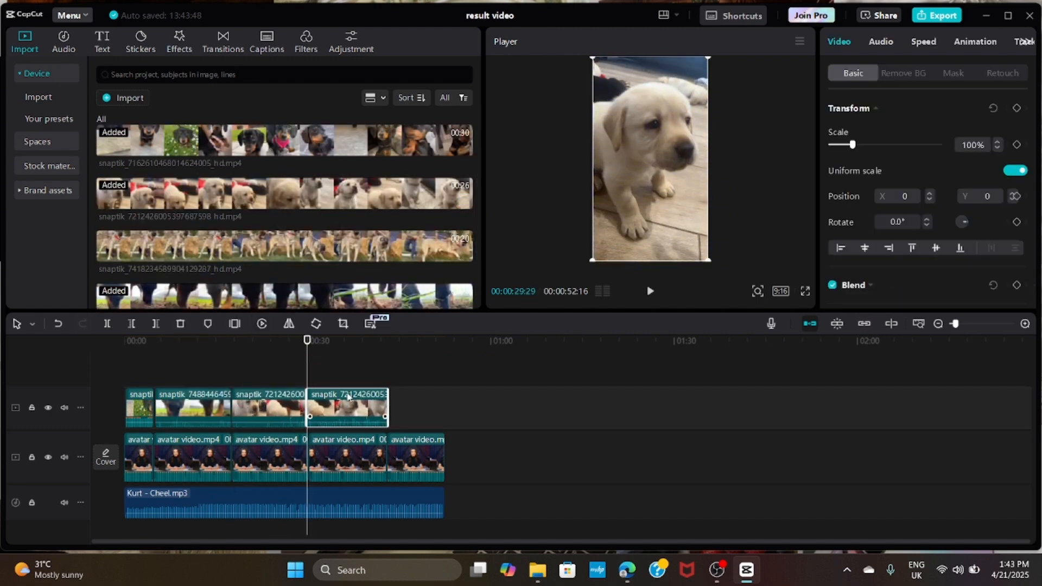
pyautogui.click(184, 327)
pyautogui.moveTo(412, 246); pyautogui.dragTo(388, 405)
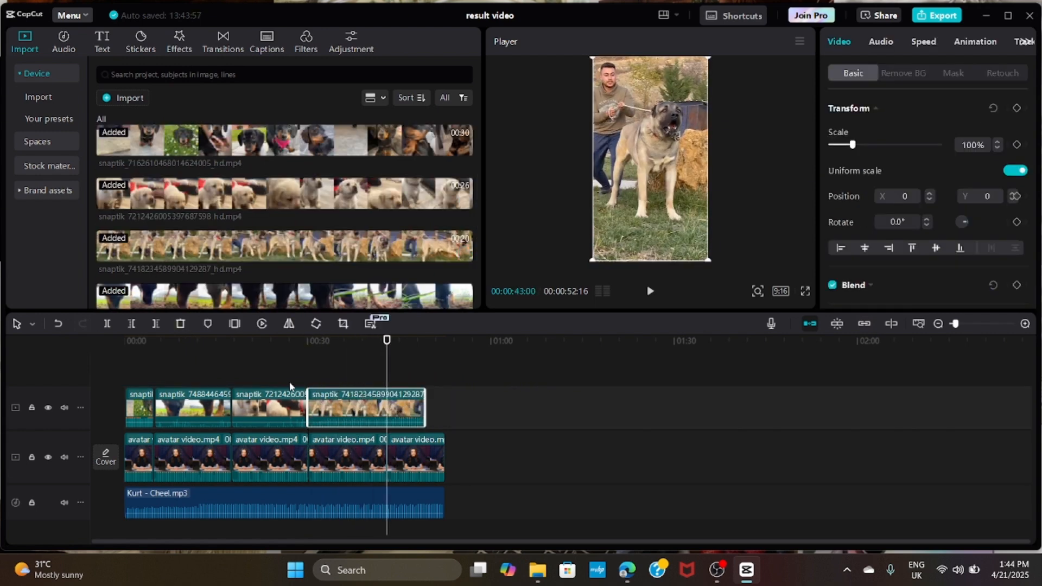
pyautogui.click(181, 323)
# - Apply a Horizontal mask to the first dog clip and move the mask line to Y -27 so the avatar shows below
pyautogui.click(140, 397)
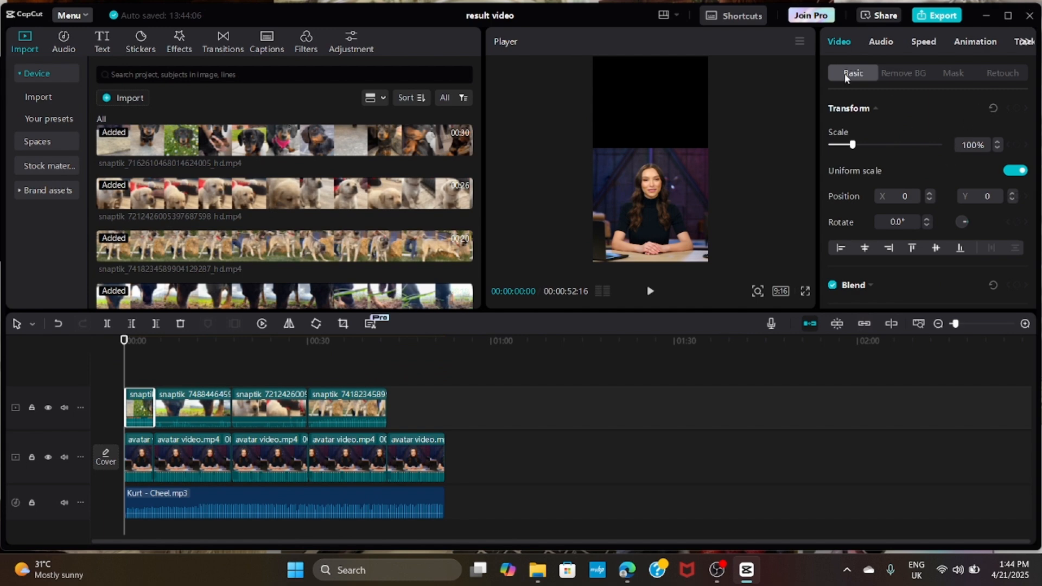
pyautogui.click(955, 76)
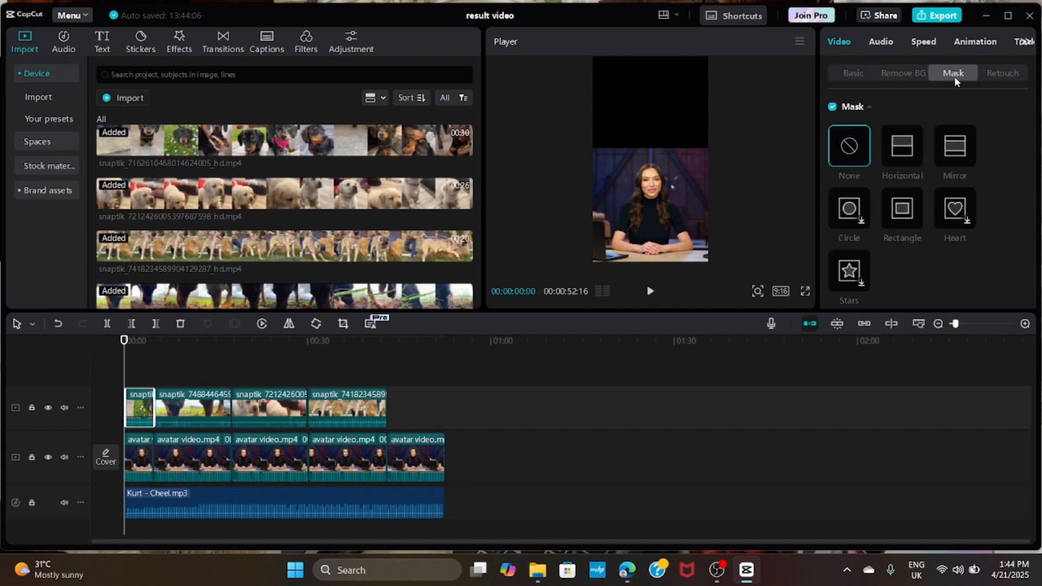
pyautogui.click(908, 159)
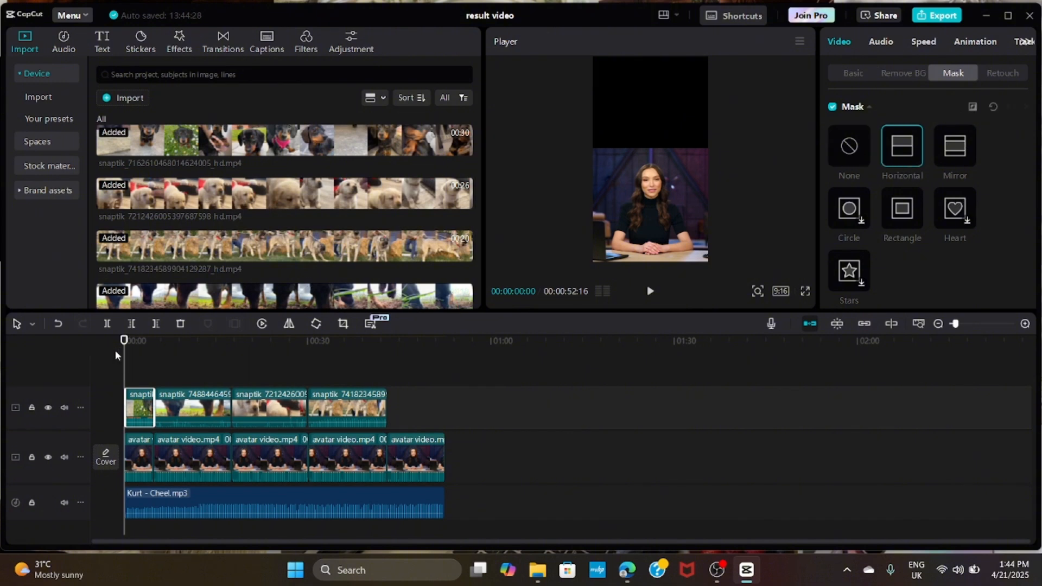
pyautogui.moveTo(124, 364); pyautogui.dragTo(132, 367)
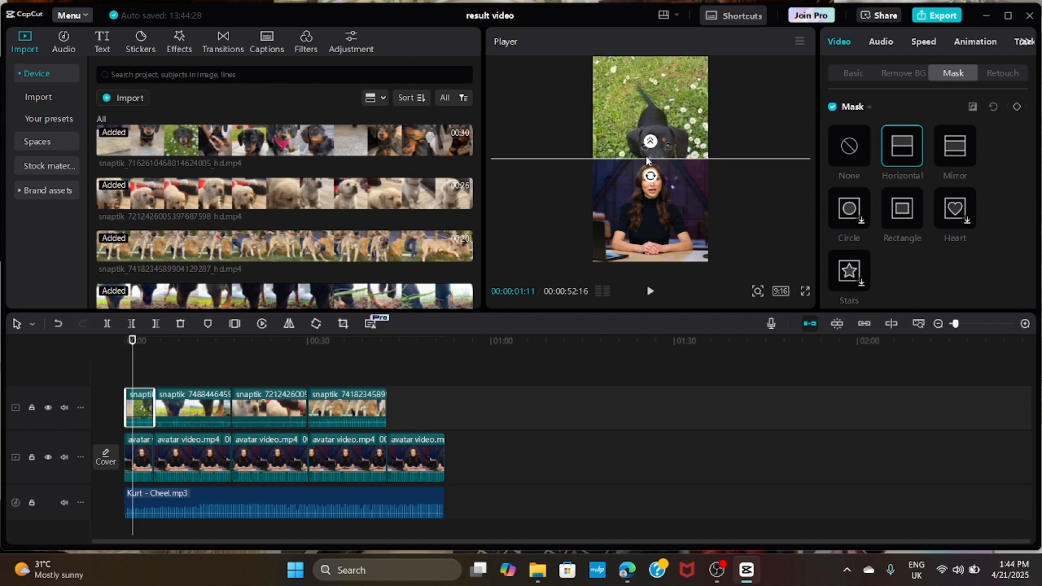
pyautogui.moveTo(647, 163); pyautogui.dragTo(646, 164)
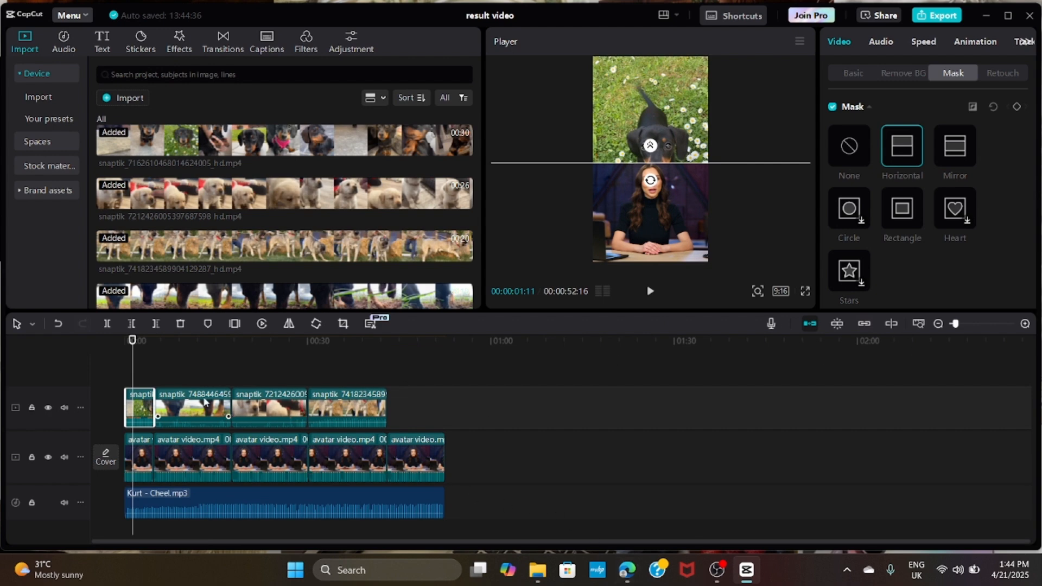
pyautogui.scroll(-3, 940, 229)
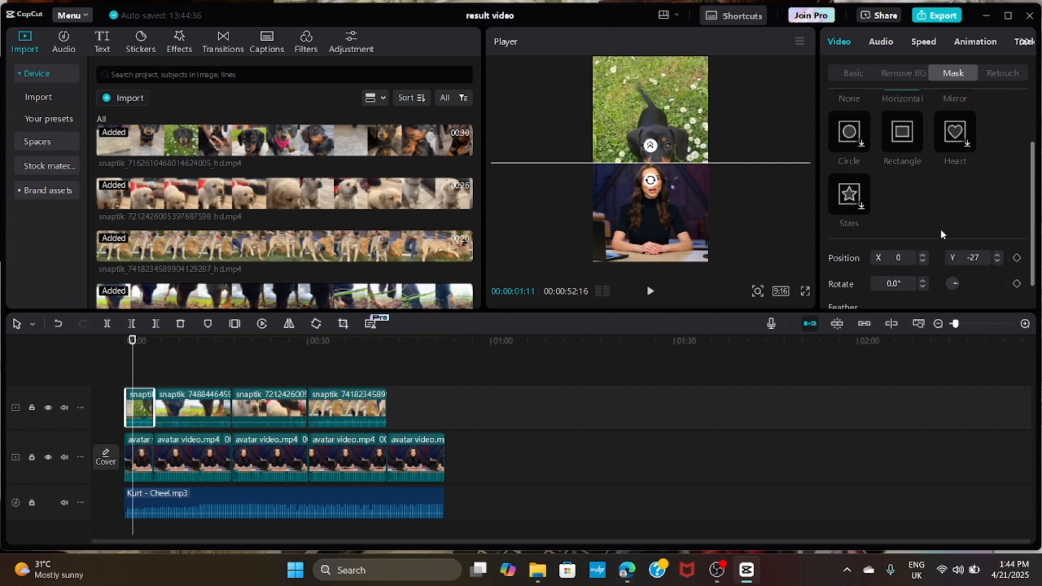
# - Apply the Horizontal mask to the second, third and fourth dog clips, lowering each mask line slightly below the middle of the frame
pyautogui.click(130, 363)
pyautogui.click(166, 408)
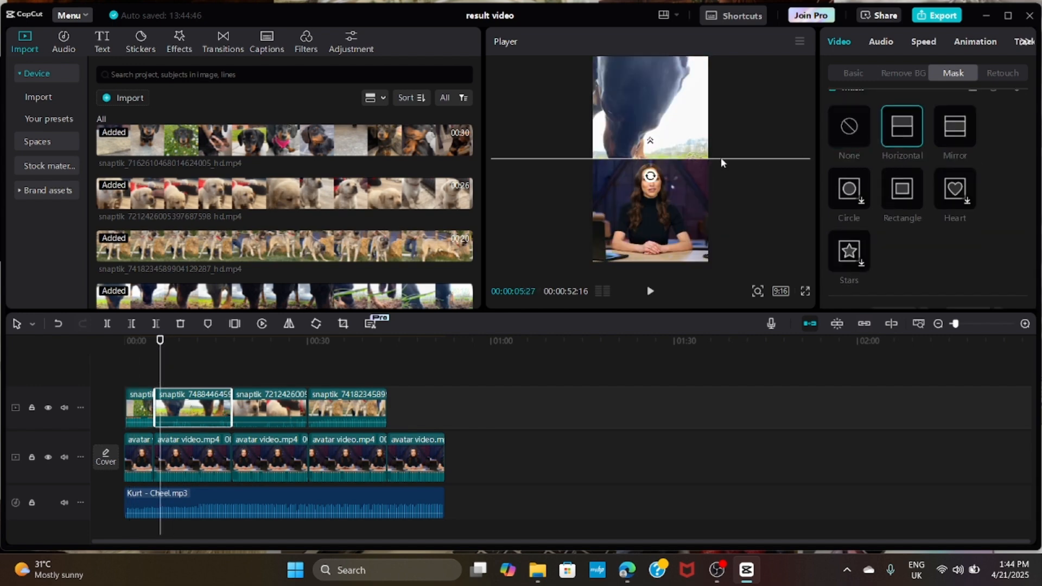
pyautogui.moveTo(721, 158); pyautogui.dragTo(721, 162)
pyautogui.click(238, 407)
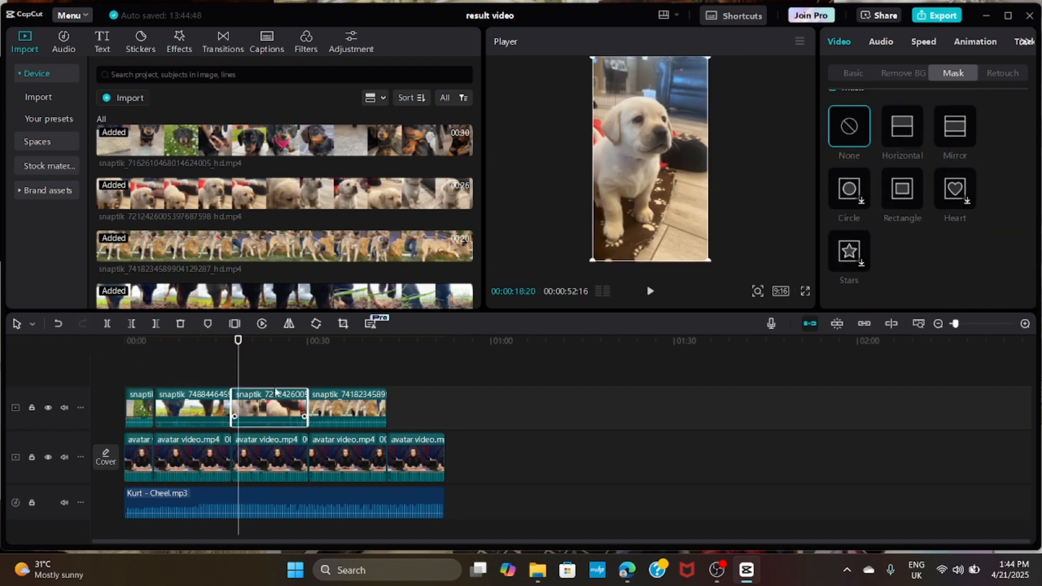
pyautogui.moveTo(766, 155); pyautogui.dragTo(738, 161)
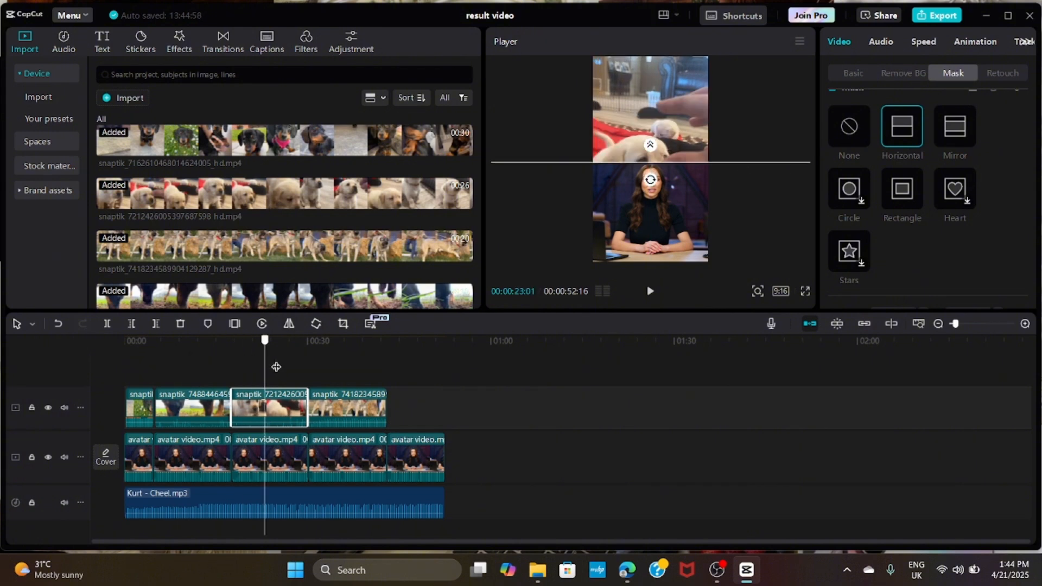
pyautogui.click(325, 407)
pyautogui.click(901, 130)
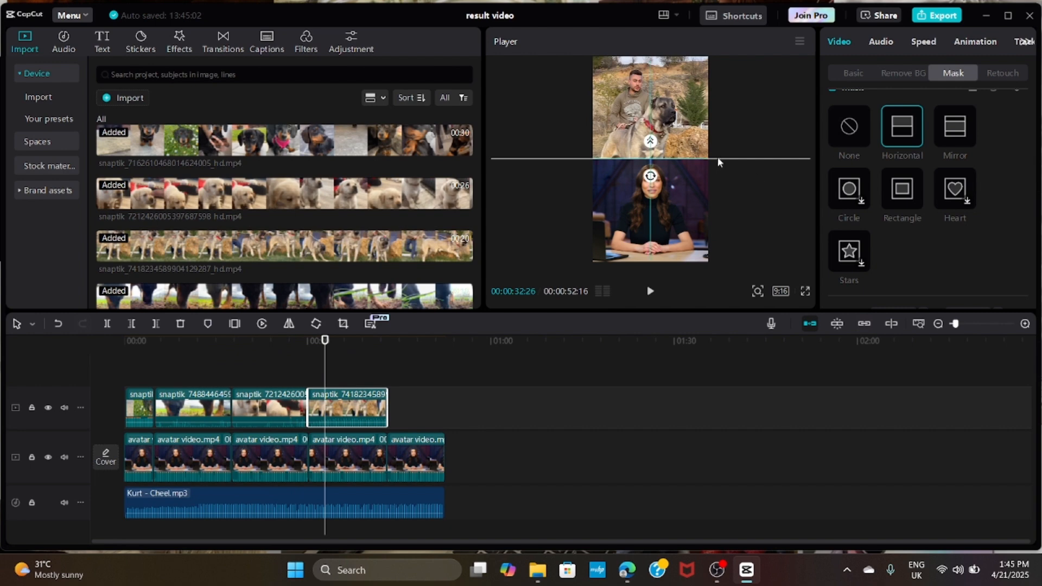
pyautogui.moveTo(718, 158); pyautogui.dragTo(716, 161)
# - Mute all four dog clips by lowering their volume to -∞ dB
pyautogui.moveTo(325, 363); pyautogui.dragTo(339, 429)
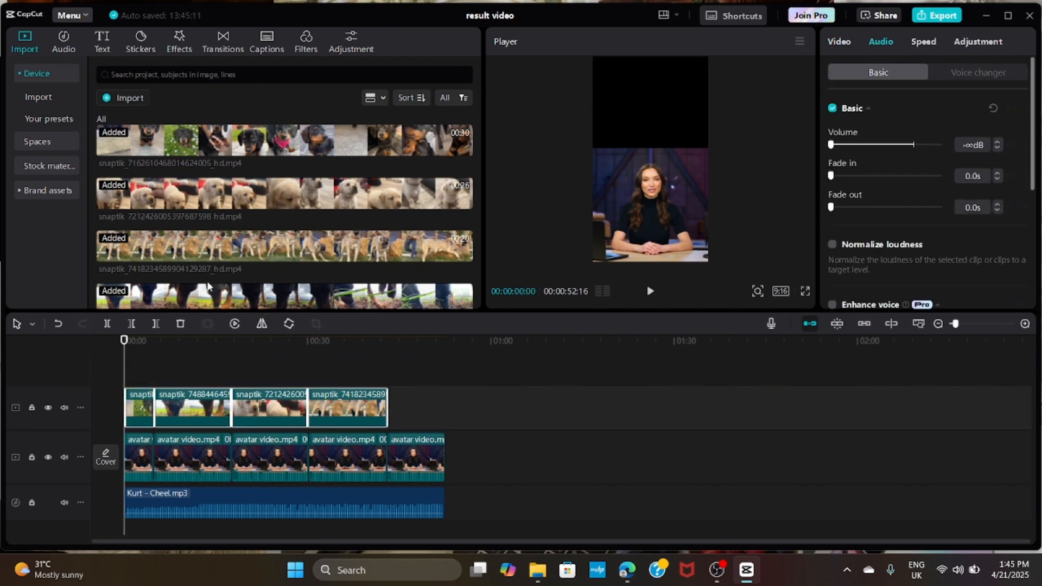
pyautogui.moveTo(127, 366); pyautogui.dragTo(394, 417)
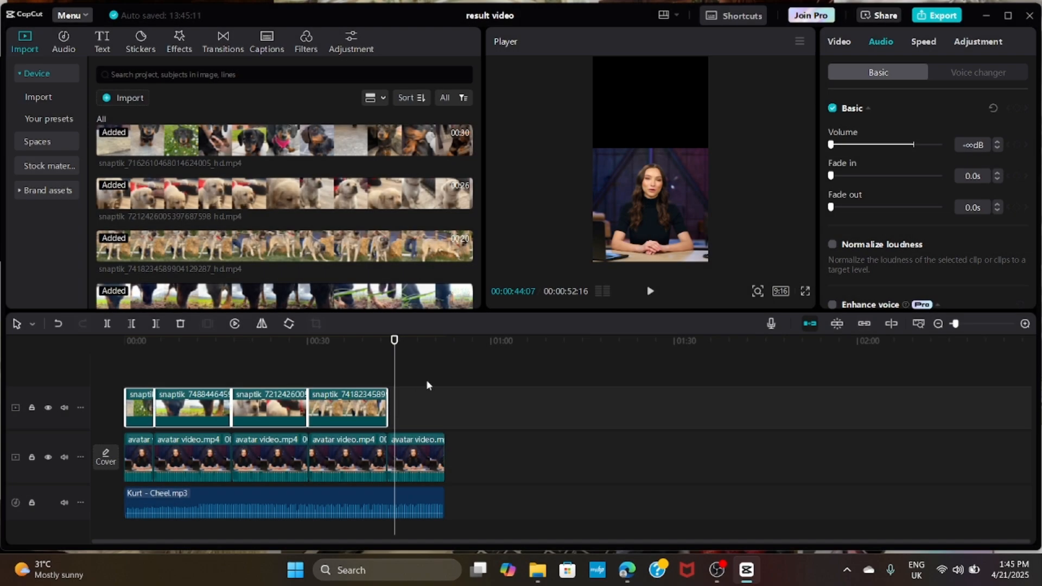
pyautogui.click(426, 380)
# - Centre the last avatar segment in the frame at X 0, Y 0 and enlarge it to 215%
pyautogui.moveTo(426, 369); pyautogui.dragTo(404, 380)
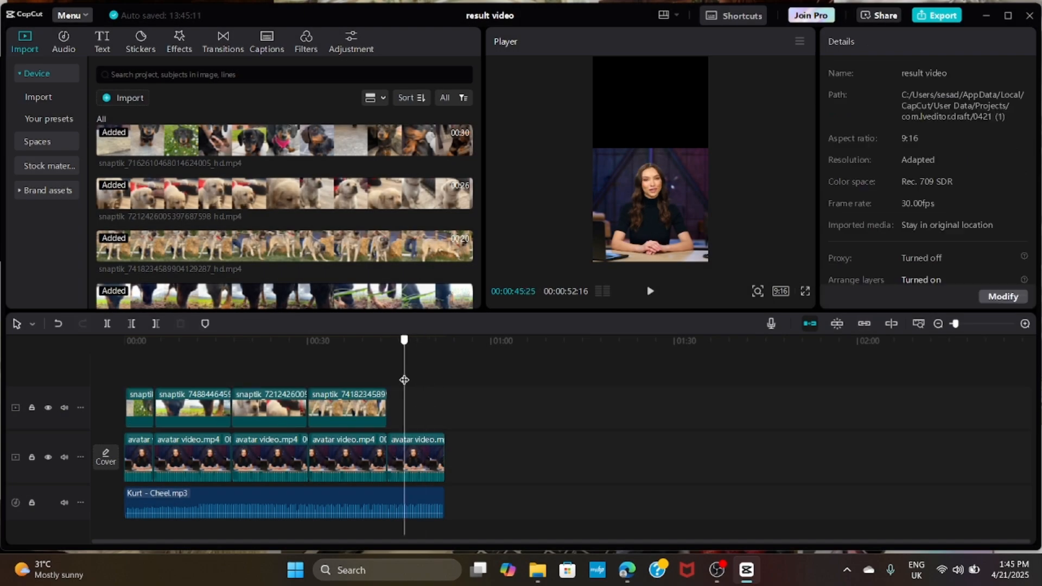
pyautogui.click(405, 449)
pyautogui.moveTo(732, 167); pyautogui.dragTo(699, 140)
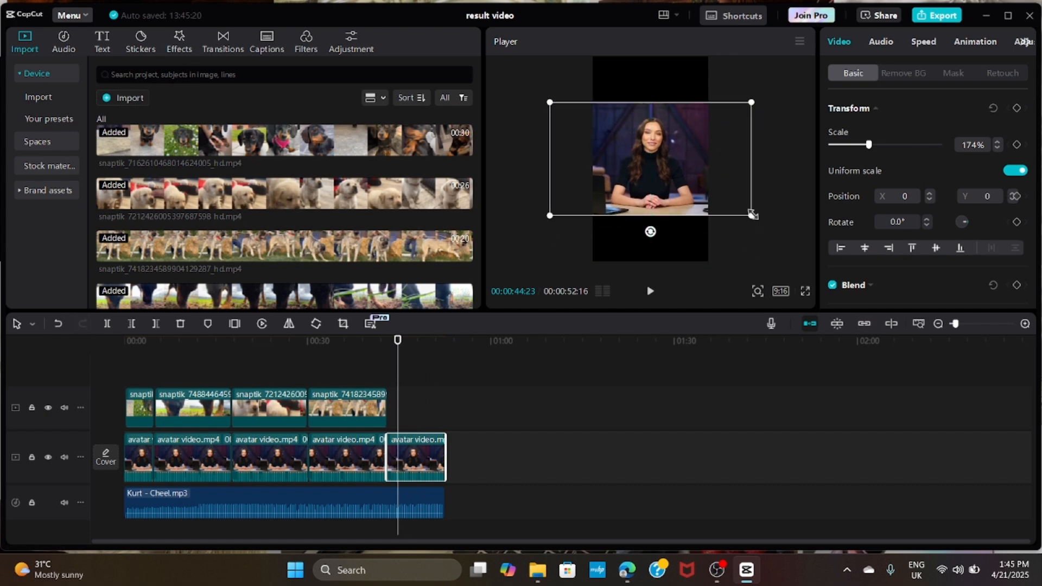
pyautogui.moveTo(751, 216); pyautogui.dragTo(779, 253)
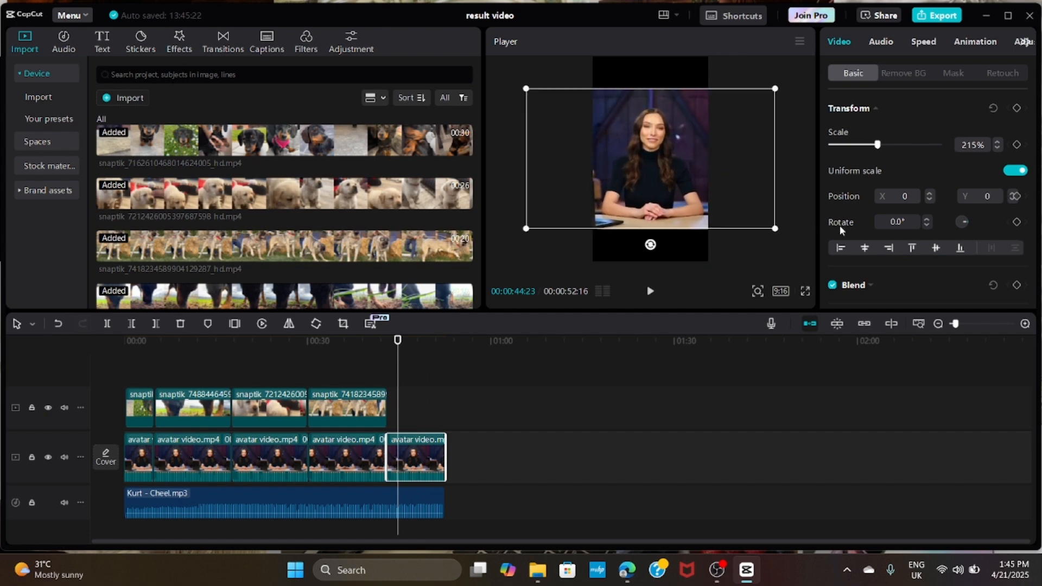
# - Give the last avatar segment a Blur canvas background with the lightest blur preset
pyautogui.scroll(-5, 855, 217)
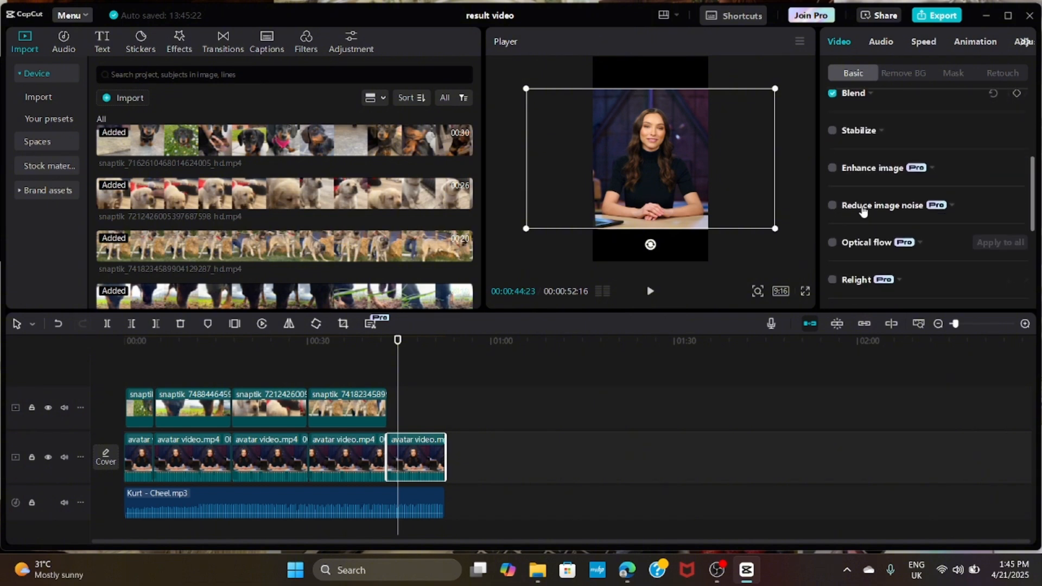
pyautogui.scroll(-5, 863, 210)
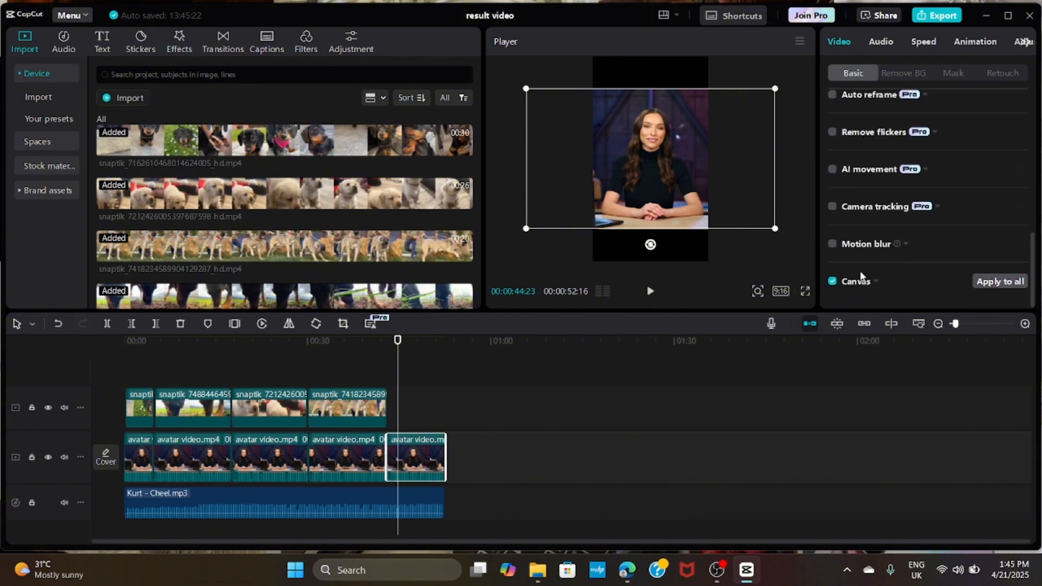
pyautogui.click(875, 284)
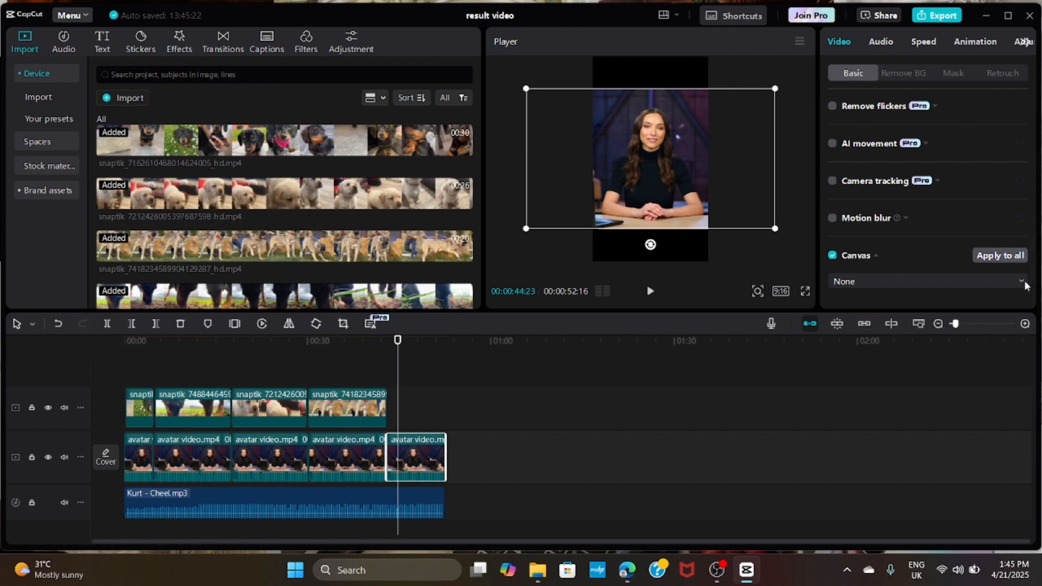
pyautogui.click(1021, 281)
pyautogui.click(918, 319)
pyautogui.click(848, 232)
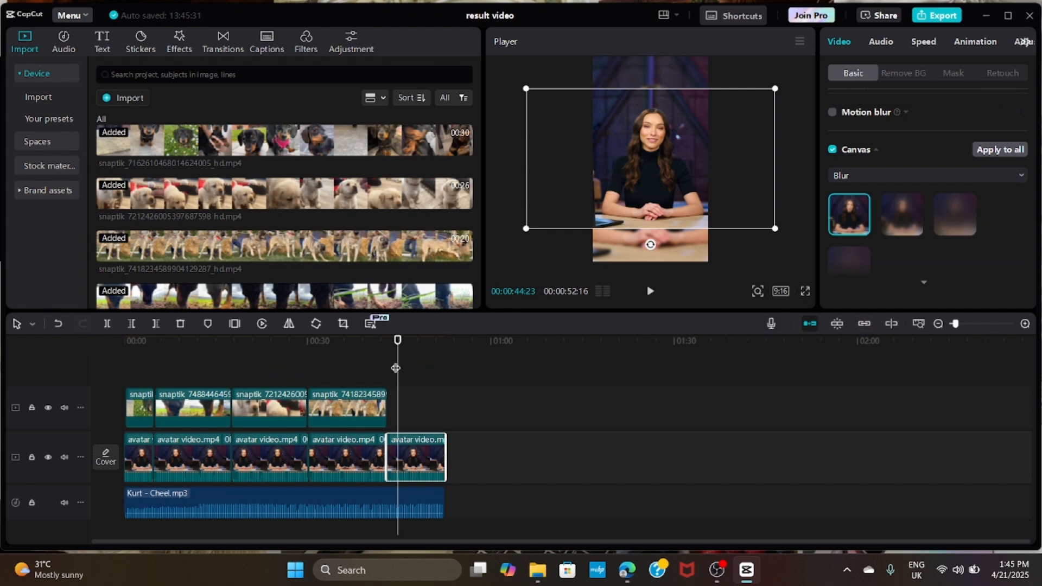
# - Try to add the Lightning transition to the cuts between the first avatar segments
pyautogui.click(117, 377)
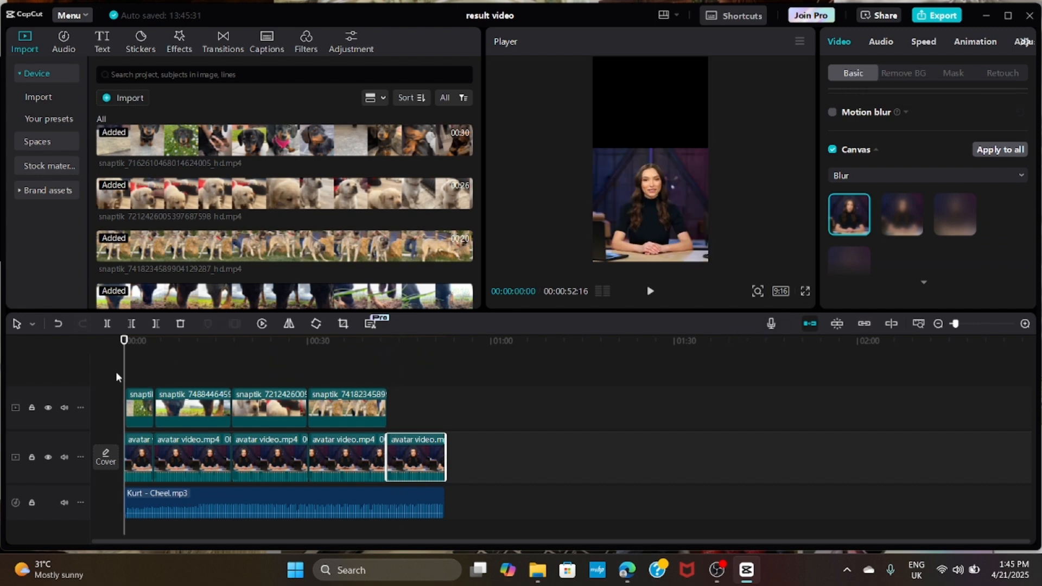
pyautogui.click(220, 43)
pyautogui.click(422, 213)
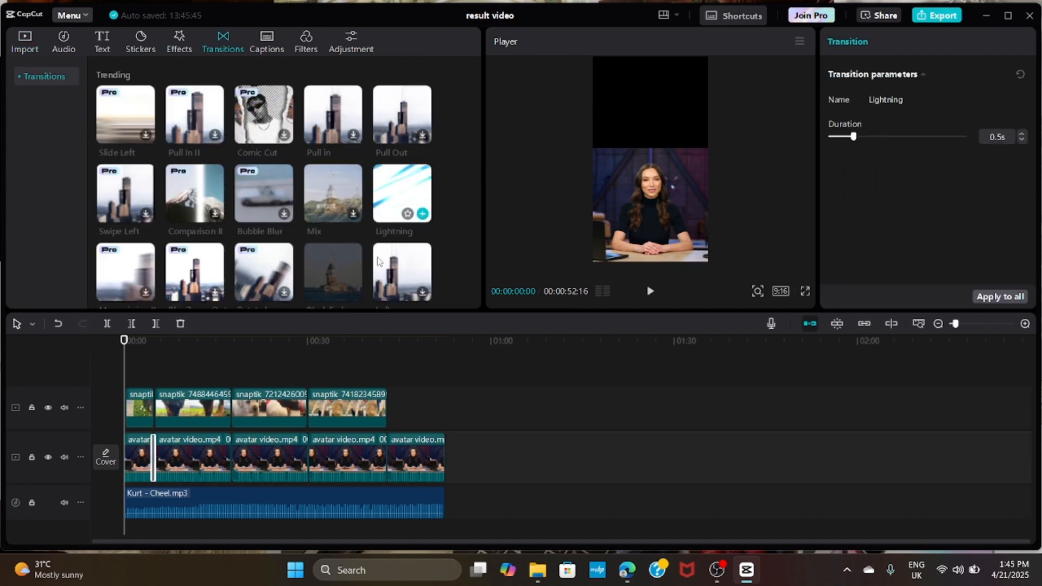
pyautogui.click(209, 459)
pyautogui.click(294, 448)
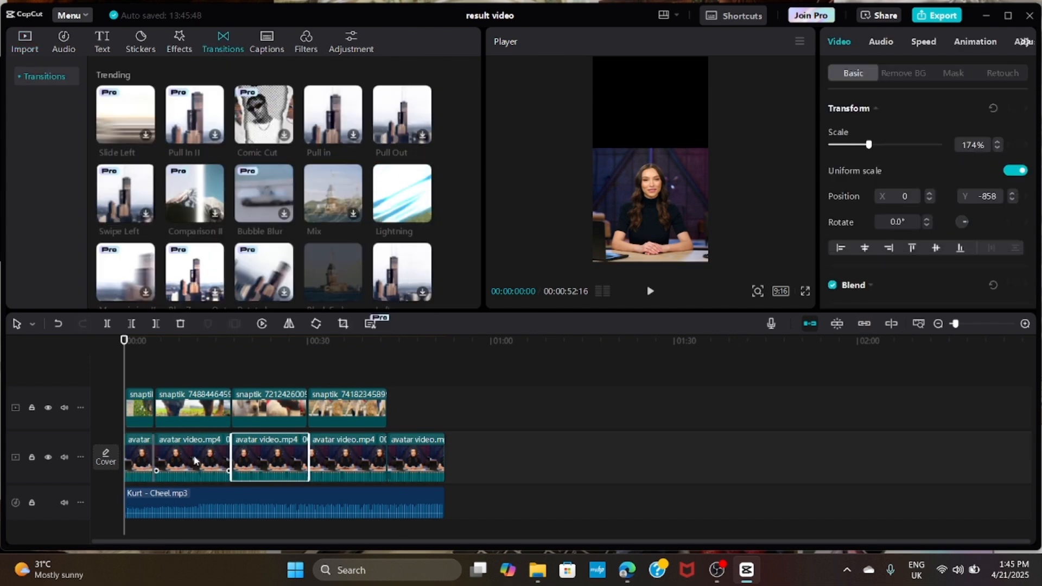
pyautogui.click(426, 215)
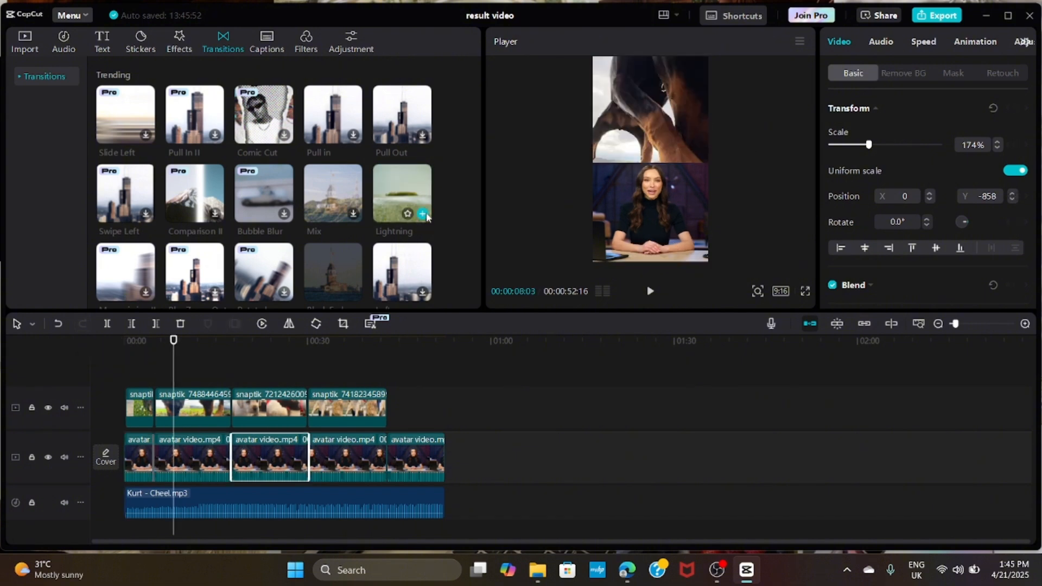
pyautogui.click(454, 359)
pyautogui.moveTo(445, 341); pyautogui.dragTo(149, 342)
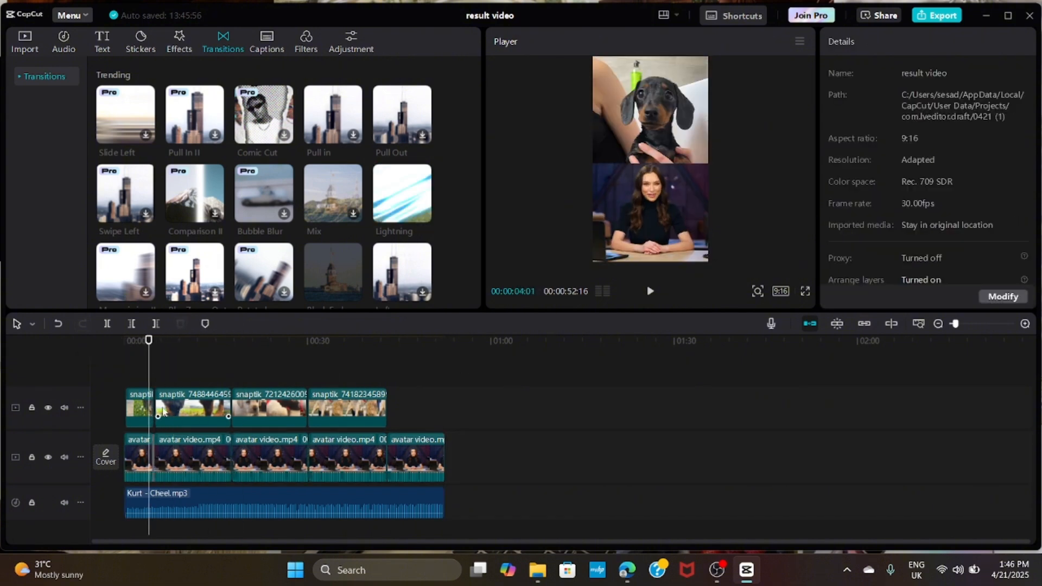
pyautogui.click(128, 358)
pyautogui.click(27, 40)
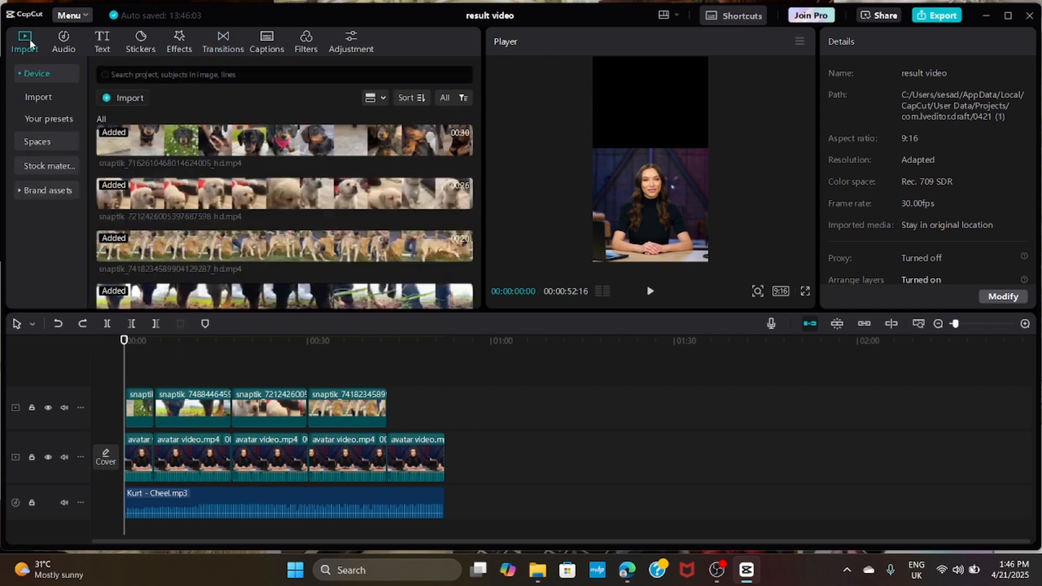
# - Place the Lightning transition on each of the four cuts between the avatar segments
pyautogui.click(223, 41)
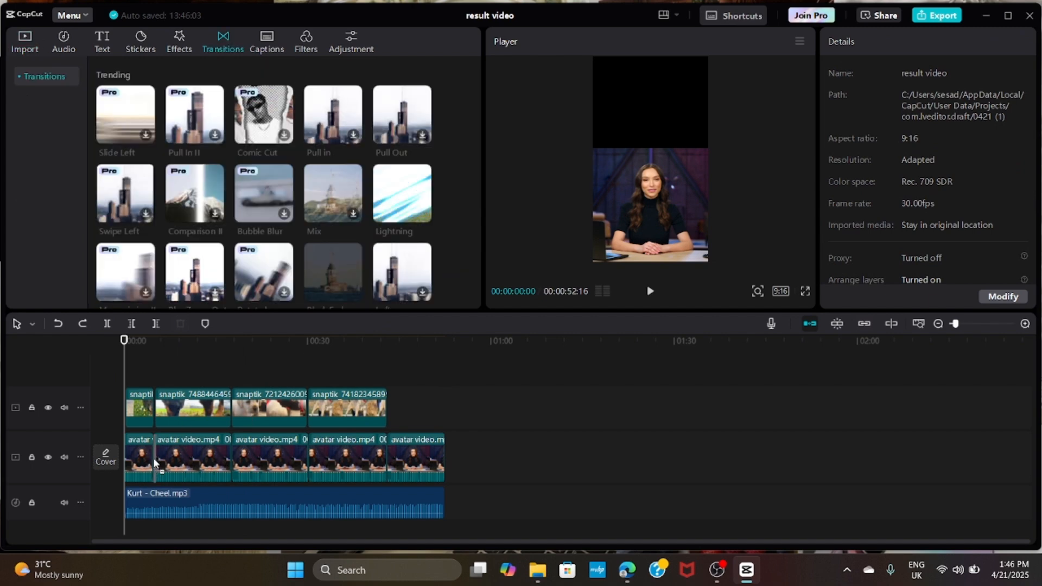
pyautogui.moveTo(154, 460); pyautogui.dragTo(154, 459)
pyautogui.moveTo(401, 197); pyautogui.dragTo(295, 463)
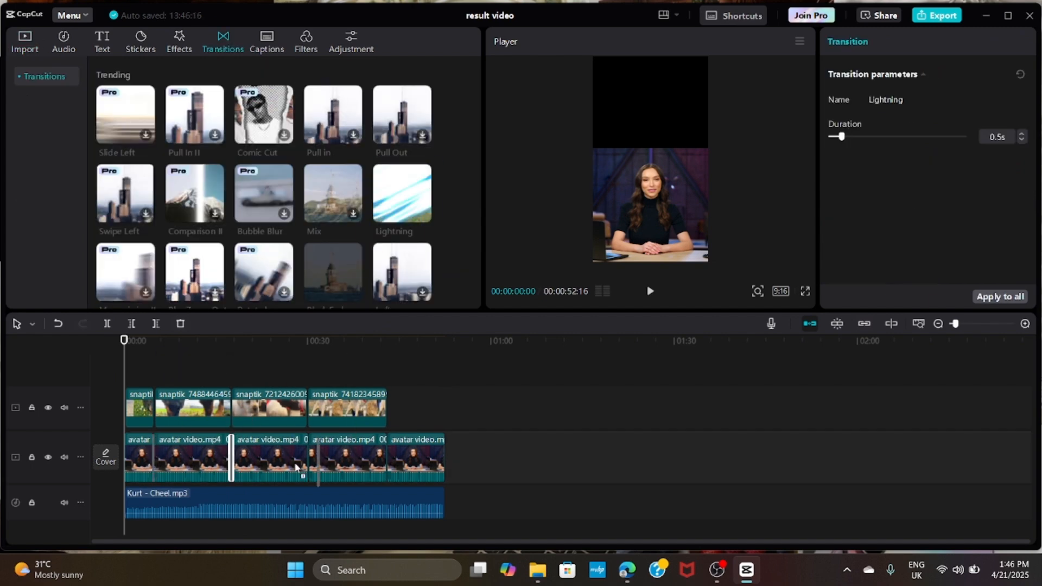
pyautogui.moveTo(400, 195); pyautogui.dragTo(387, 464)
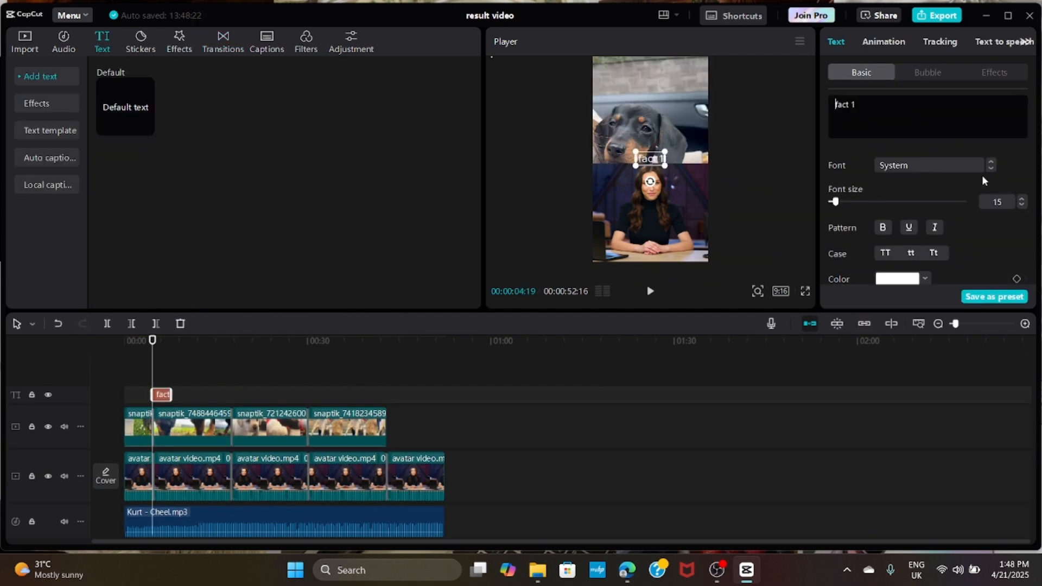
# - Set the "fact 1" title's font to Arial Black and its case to all uppercase
pyautogui.click(992, 167)
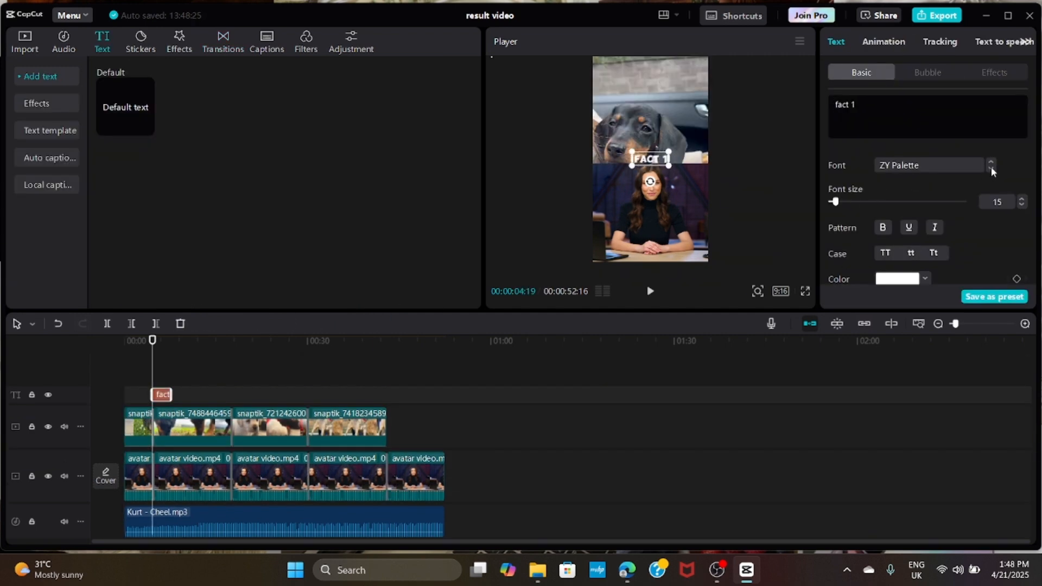
pyautogui.click(991, 168)
pyautogui.click(992, 168)
pyautogui.click(991, 168)
pyautogui.click(894, 255)
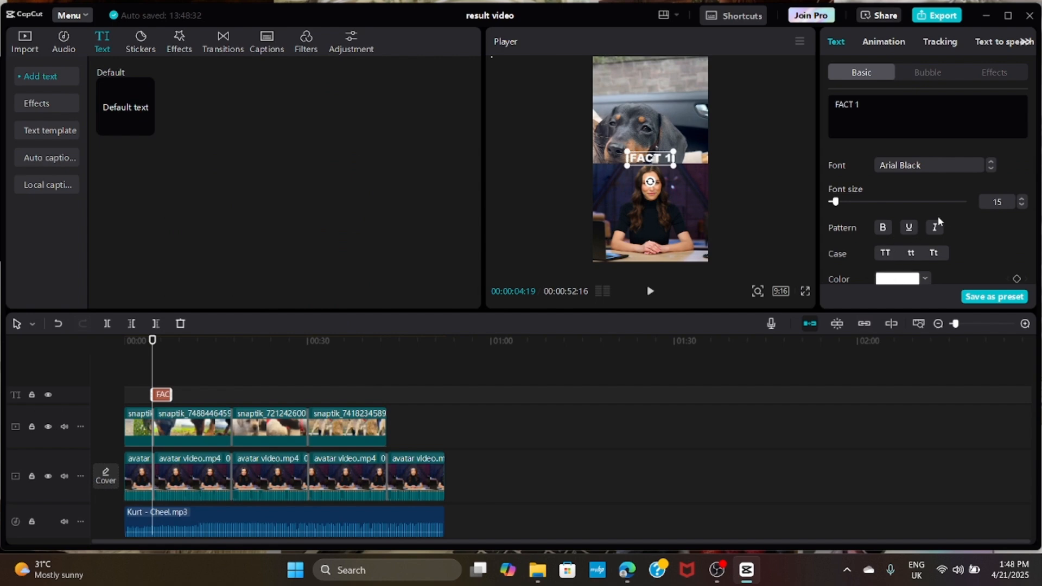
# - Increase the FACT 1 title's font size to 25 and apply the red preset style with a white outline
pyautogui.moveTo(836, 201); pyautogui.dragTo(841, 202)
pyautogui.scroll(-5, 909, 192)
pyautogui.scroll(3, 918, 173)
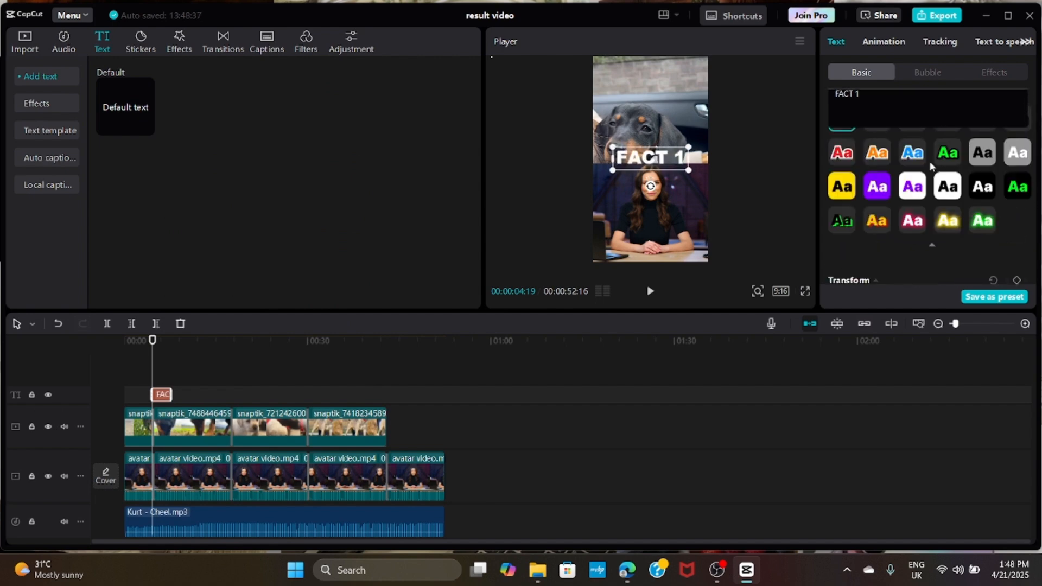
pyautogui.click(842, 152)
# - Scale the FACT 1 title to 117% and move it slightly up, just above the seam between the dog clip and the avatar
pyautogui.scroll(-5, 910, 175)
pyautogui.moveTo(852, 171); pyautogui.dragTo(857, 173)
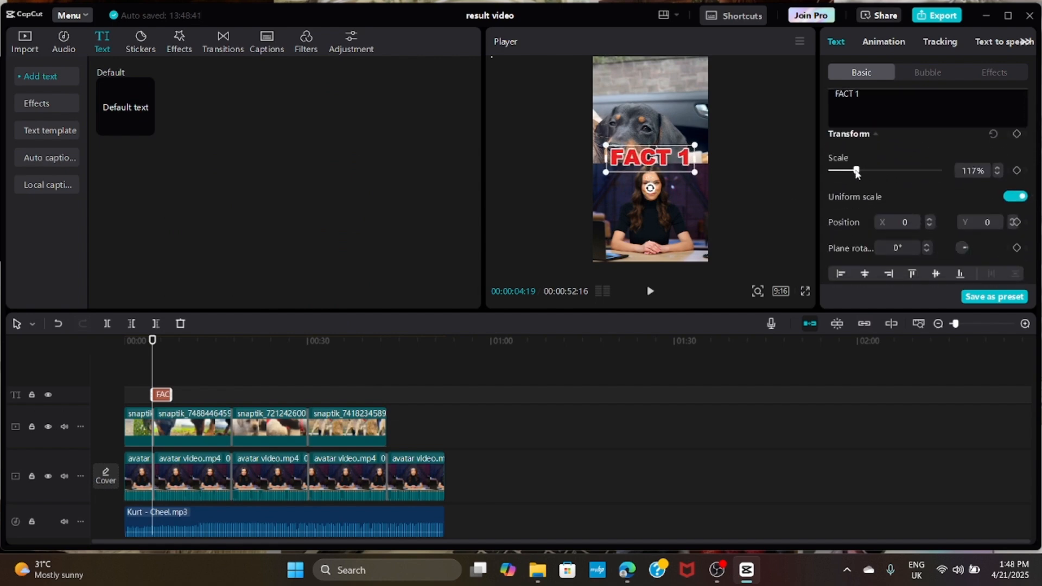
pyautogui.click(711, 188)
pyautogui.moveTo(659, 161); pyautogui.dragTo(660, 155)
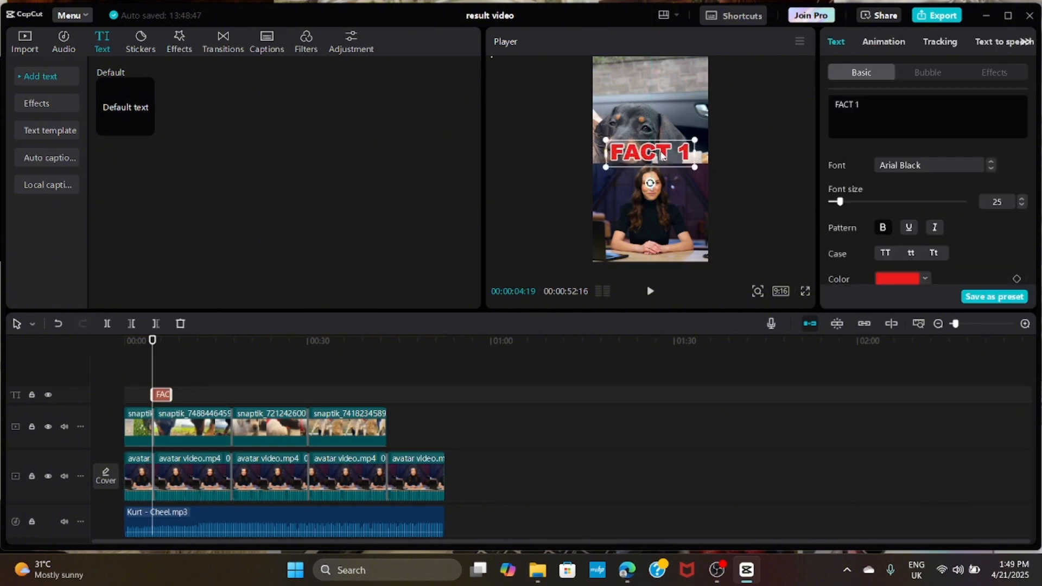
pyautogui.click(572, 135)
# - Copy the FACT 1 title and paste it at the start of the third and fourth dog clips
pyautogui.click(161, 397)
pyautogui.rightClick(161, 397)
pyautogui.click(187, 272)
pyautogui.click(229, 393)
pyautogui.moveTo(229, 393); pyautogui.dragTo(232, 396)
pyautogui.rightClick(233, 396)
pyautogui.click(247, 403)
pyautogui.click(307, 397)
pyautogui.hotkey('ctrl', 'v')
# - Change the text of the title above the third dog clip to "FACT 2"
pyautogui.click(241, 395)
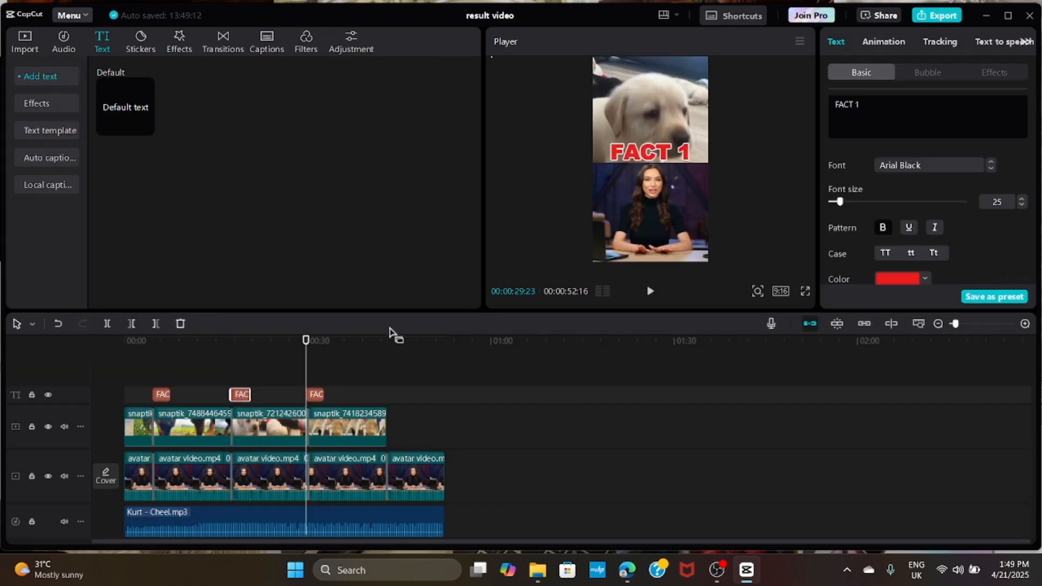
pyautogui.click(239, 341)
pyautogui.press('BackSpace')
pyautogui.write('2')
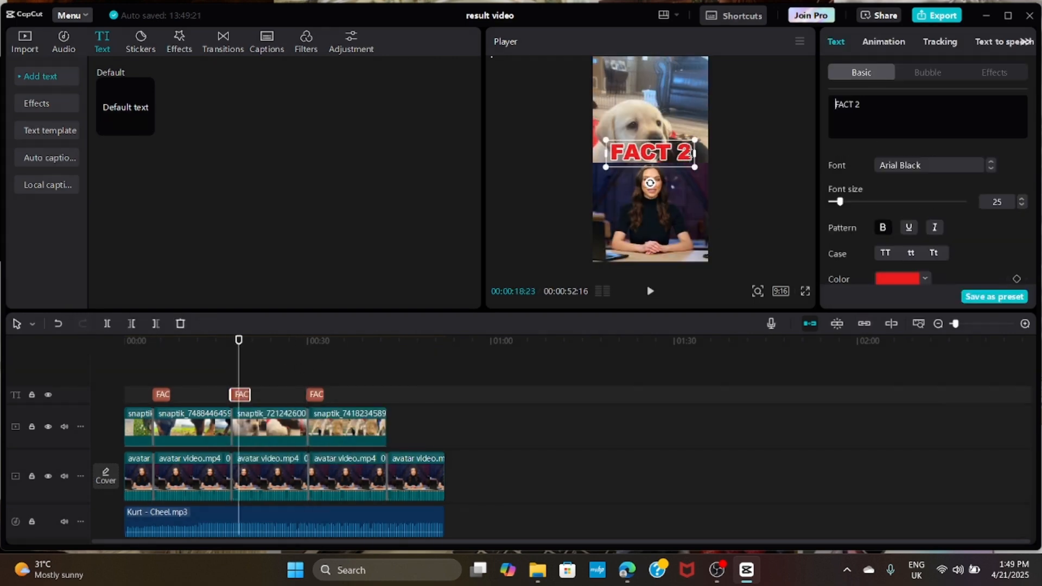
# - Change the text of the title above the fourth dog clip to "FACT 3"
pyautogui.click(312, 394)
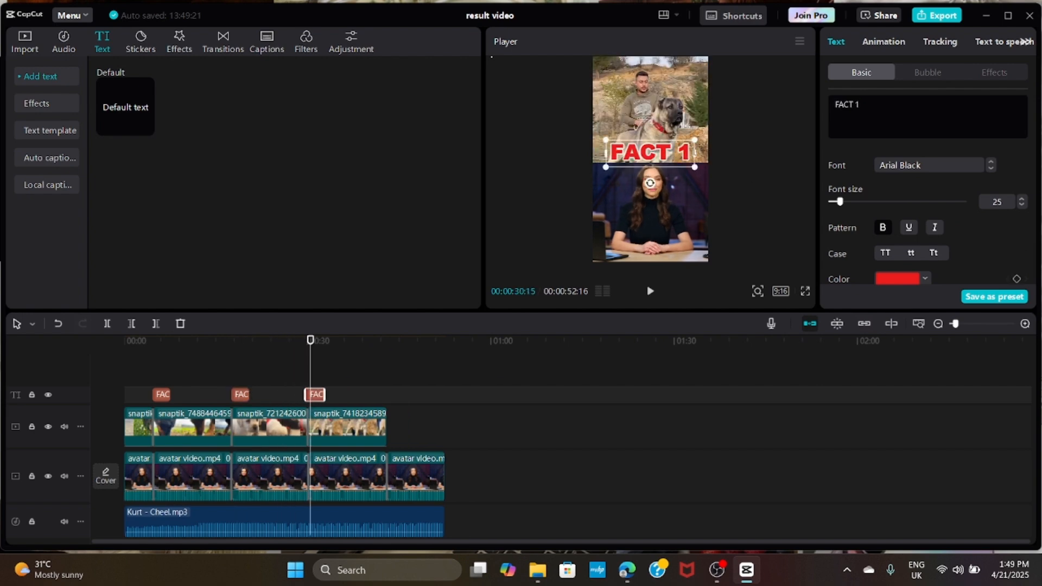
pyautogui.press('BackSpace')
pyautogui.write('3')
# - Return to the start of the timeline and generate English auto captions from the avatar video
pyautogui.moveTo(310, 361); pyautogui.dragTo(86, 369)
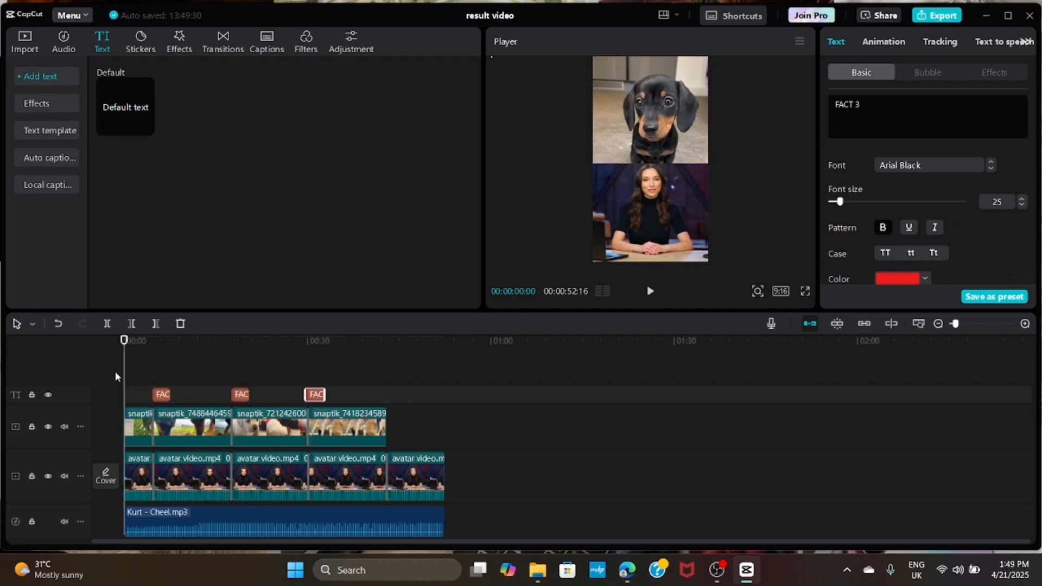
pyautogui.click(137, 473)
pyautogui.click(260, 45)
pyautogui.click(453, 302)
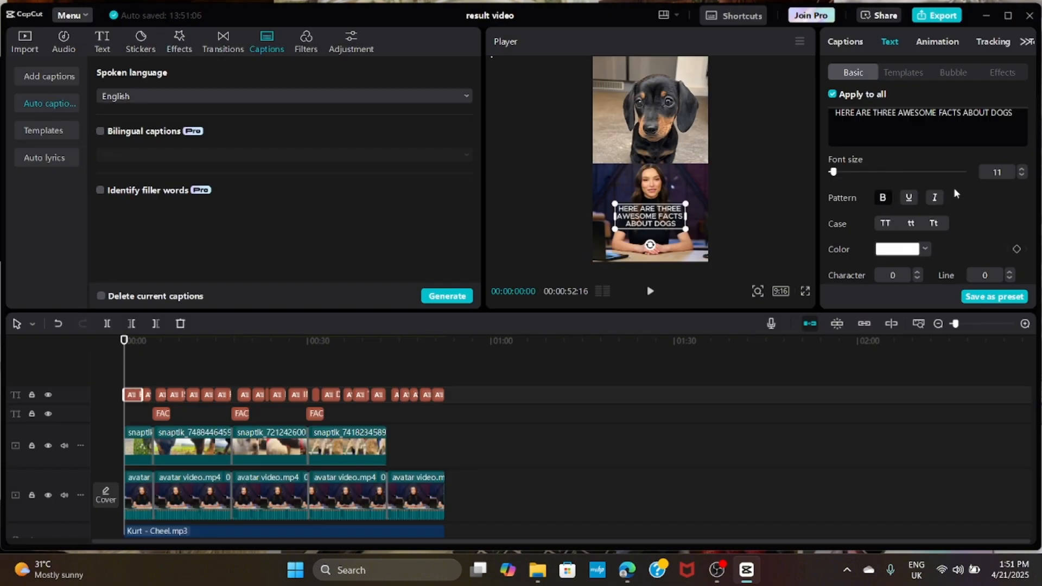
# - Change the font of all the generated captions to BANGERS
pyautogui.scroll(-1, 947, 210)
pyautogui.scroll(-1, 928, 207)
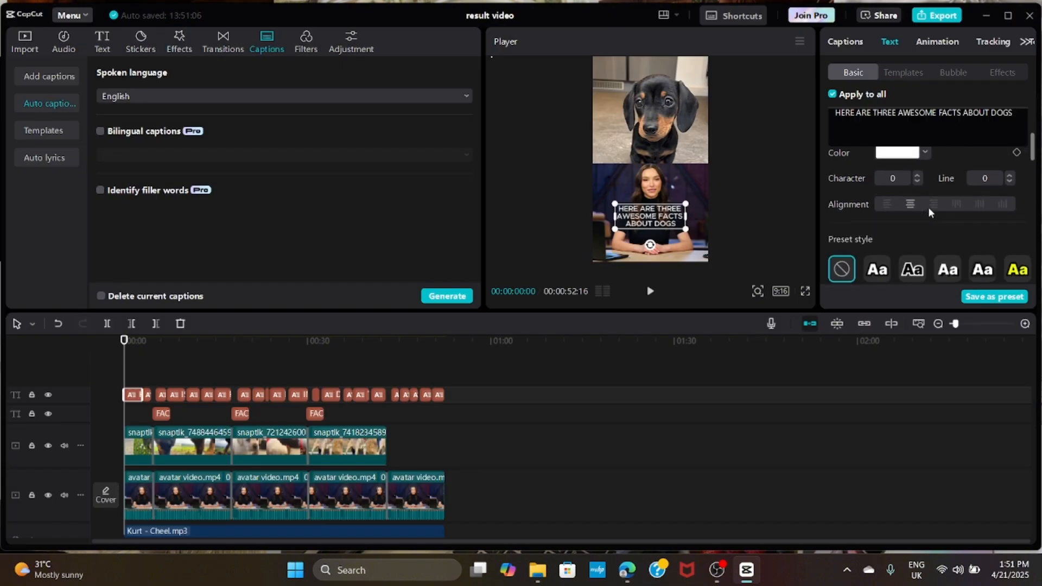
pyautogui.scroll(2, 928, 206)
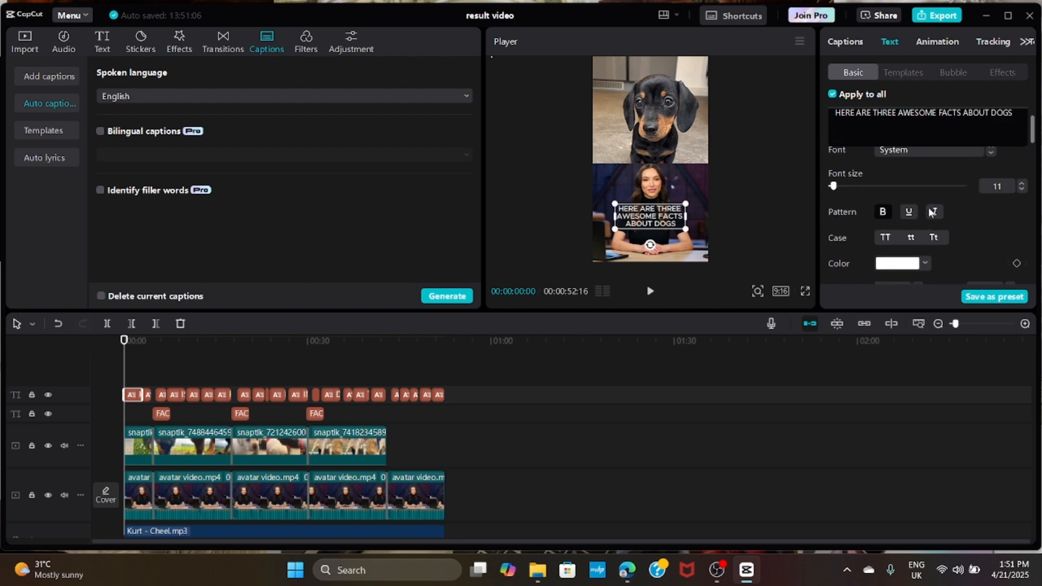
pyautogui.scroll(1, 930, 212)
pyautogui.click(992, 188)
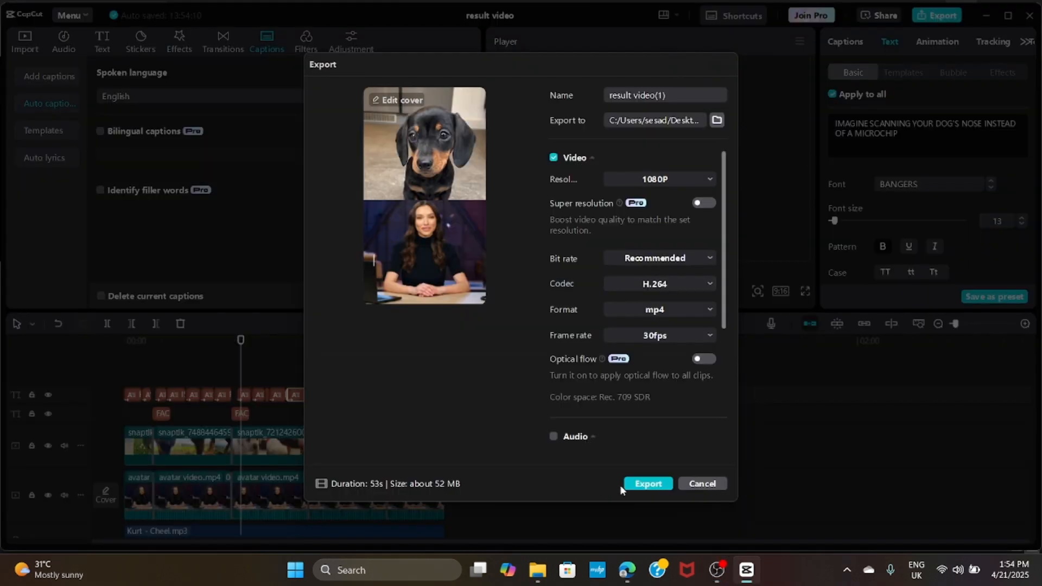
# - Export the video as "result video(1)" at 1080P, H.264, mp4 and 30fps
pyautogui.click(647, 484)
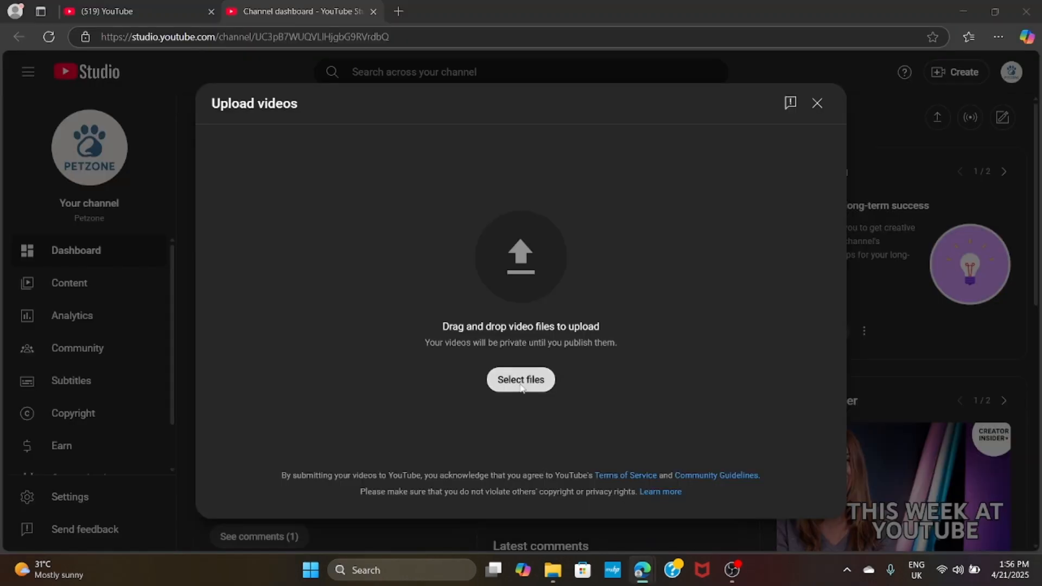
# - In YouTube Studio's upload dialog, search the files for "resu" and choose the "result video" file for upload
pyautogui.scroll(2, 86, 135)
pyautogui.click(82, 124)
pyautogui.click(508, 71)
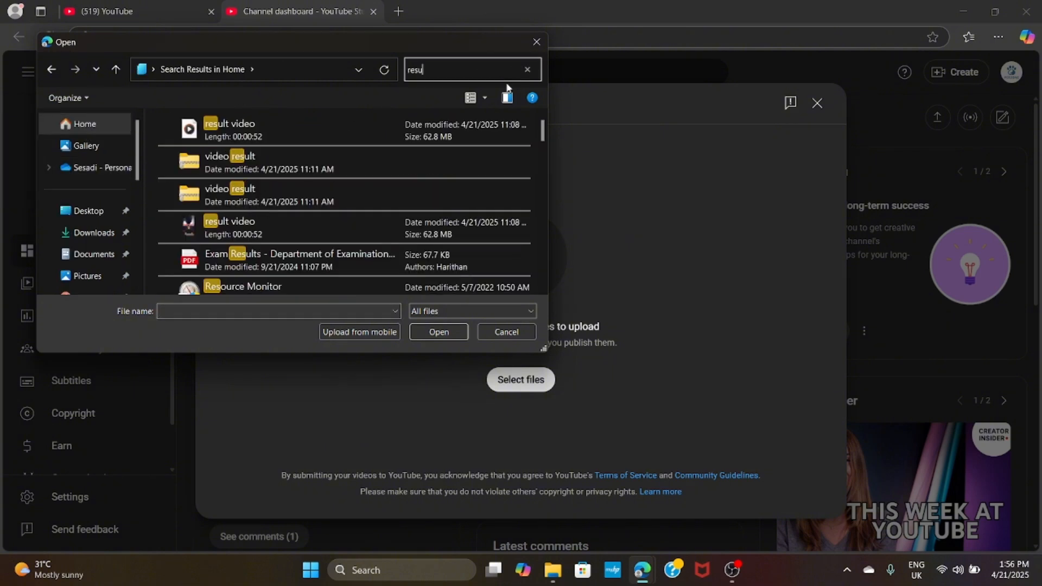
pyautogui.doubleClick(234, 136)
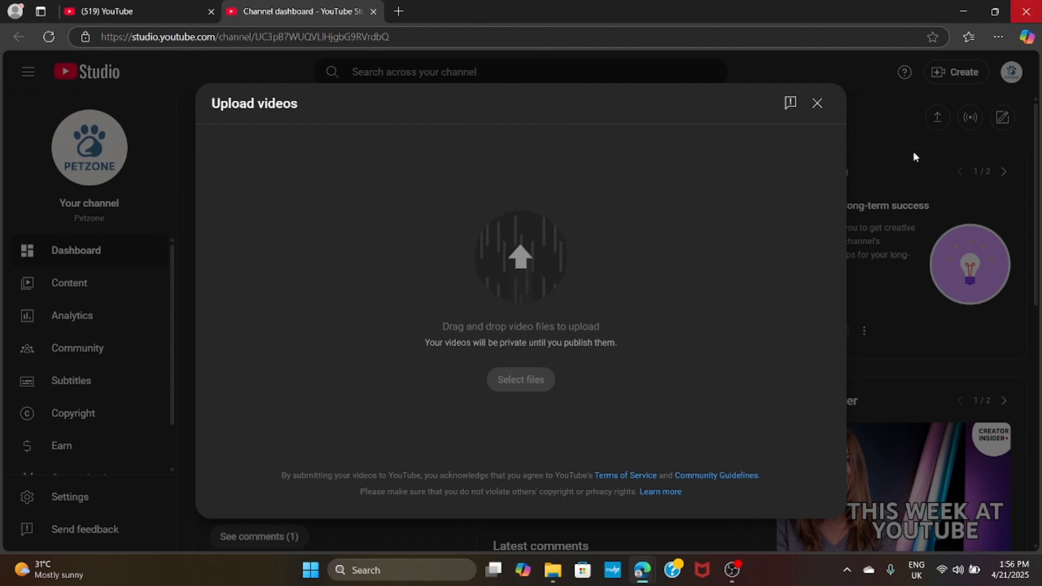
# - Title the upload "3 Amazing Dog Facts You Didn't Know!!" and enter the description "here are 3 facts you didn't know about dogs. subscribe for more!"
pyautogui.write('Amazin')
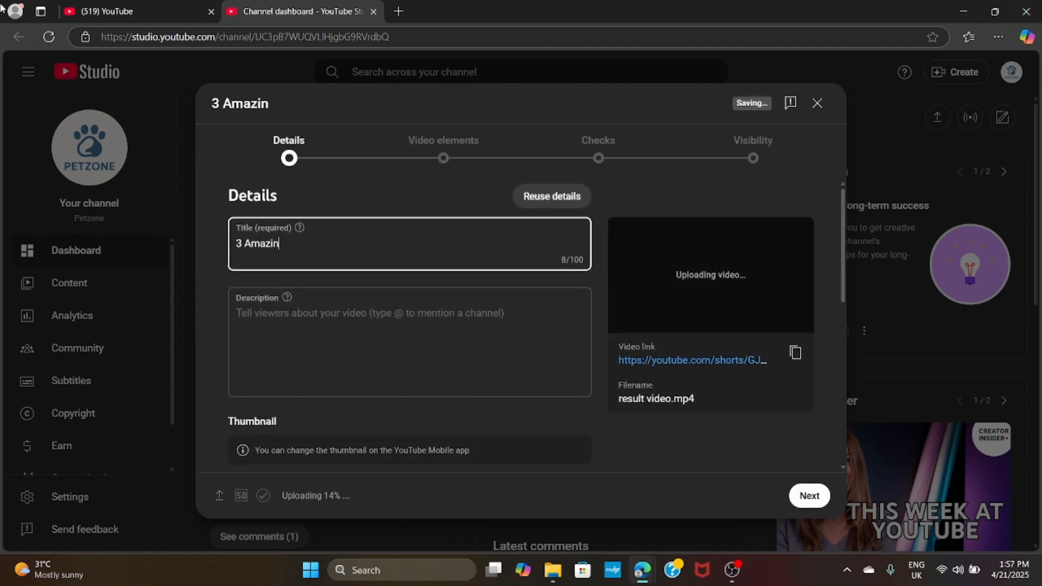
pyautogui.write("g Factsg Dog Facts You Didn't Know!!")
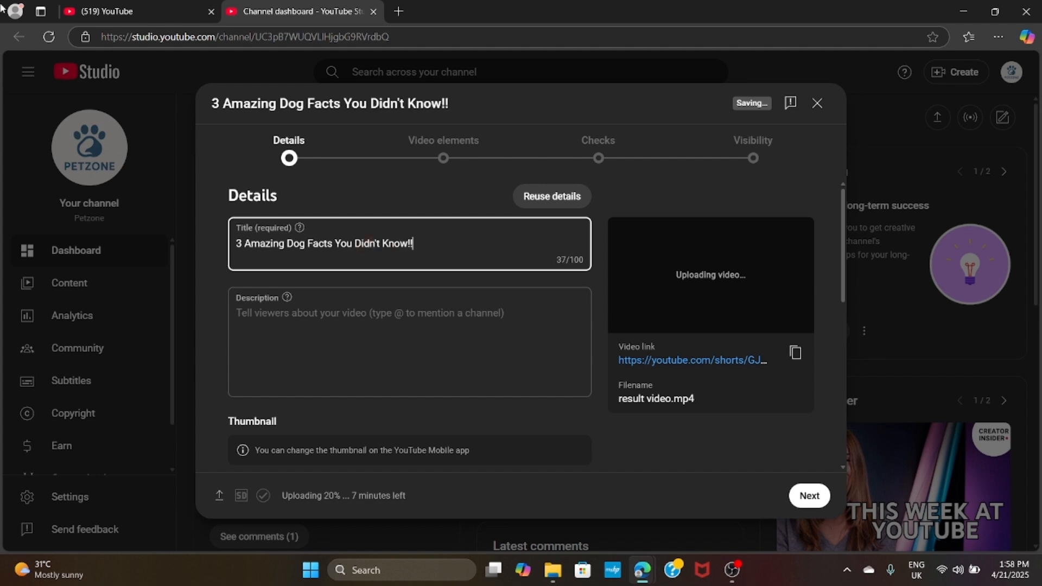
pyautogui.click(230, 321)
pyautogui.write('here are 3 facts you didnt know ')
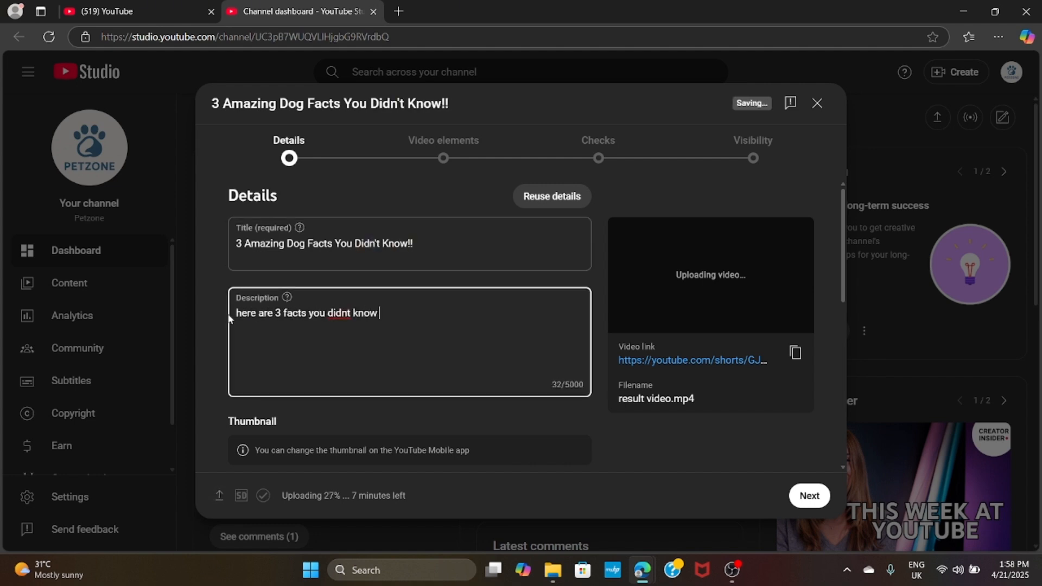
pyautogui.press('BackSpace')
pyautogui.press('BackSpace')
pyautogui.press('BackSpace')
pyautogui.press('BackSpace')
pyautogui.press('BackSpace')
pyautogui.press('BackSpace')
pyautogui.press('BackSpace')
pyautogui.write("'t know about dogs.")
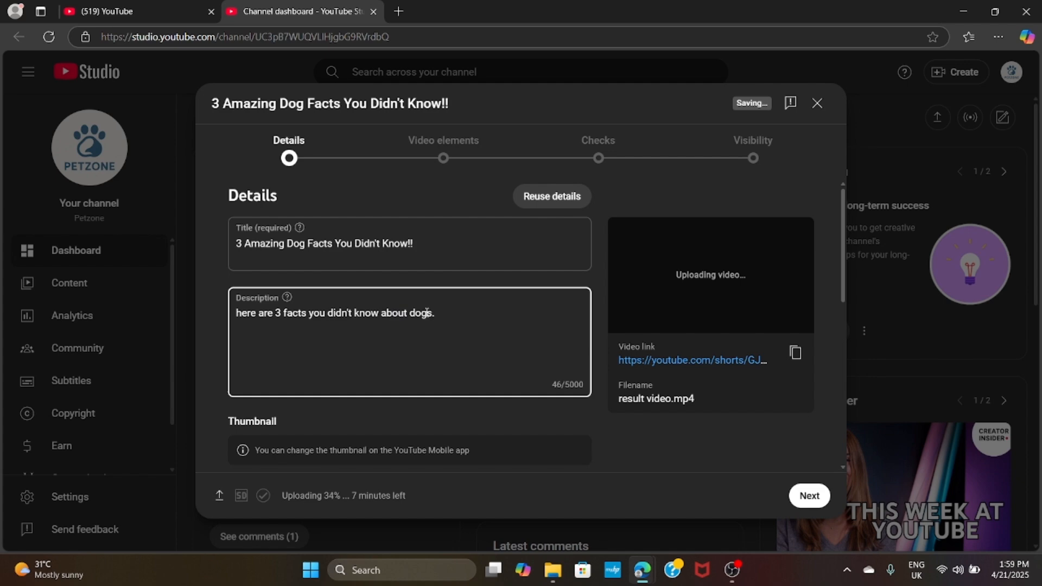
pyautogui.write('!')
# - Answer the required "Made for Kids" audience question and reveal the additional video details
pyautogui.scroll(-2, 368, 337)
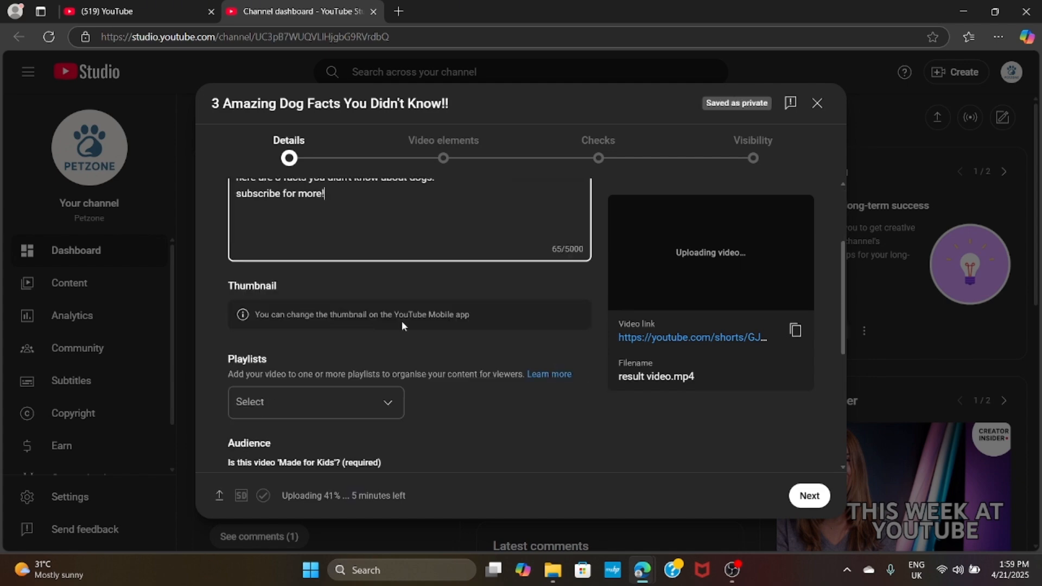
pyautogui.scroll(-4, 402, 326)
pyautogui.click(236, 348)
pyautogui.click(262, 410)
# - Add the tags "Youtube Short video", "shorts", "dogs", "pets", "facts about dogs" and "short video"
pyautogui.scroll(-3, 255, 418)
pyautogui.scroll(-10, 245, 442)
pyautogui.click(401, 383)
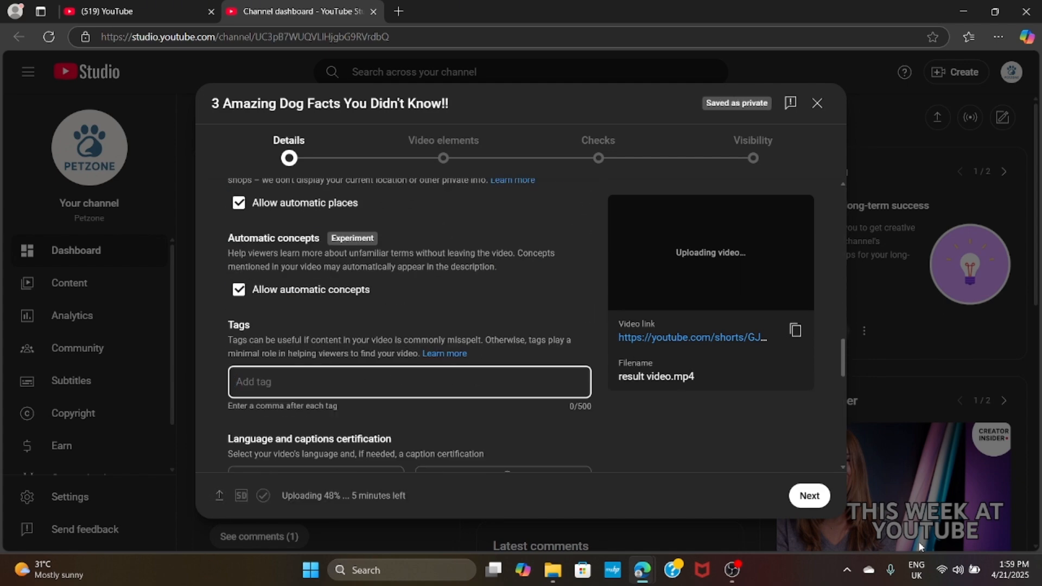
pyautogui.write('#Shorts')
pyautogui.hotkey('ctrl', 'a')
pyautogui.press('BackSpace')
pyautogui.write('Youtube Short video')
pyautogui.press('Return')
pyautogui.write('shorts,dogs,p')
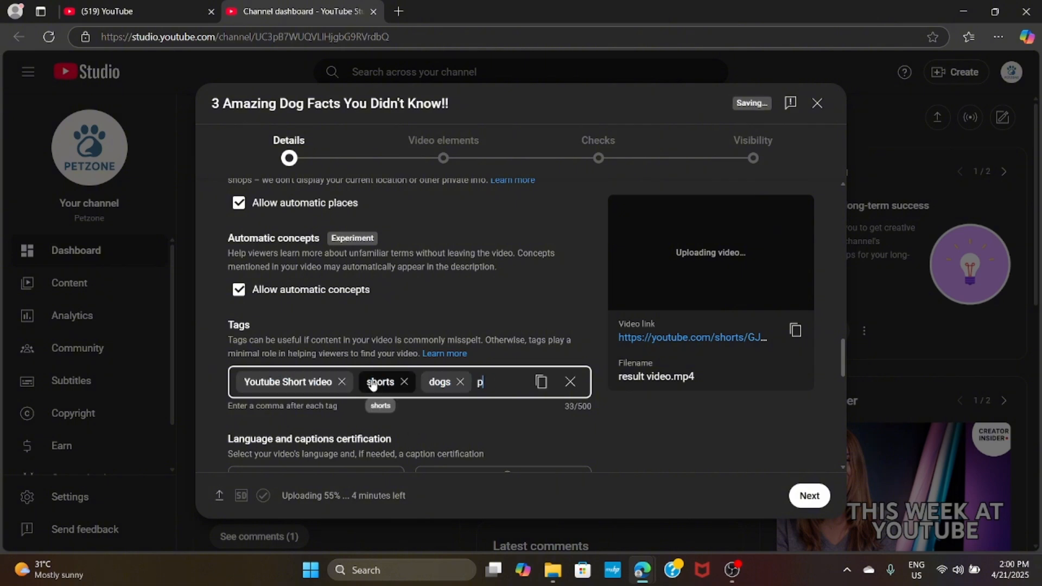
pyautogui.write('ets,facts about dogs,short video,')
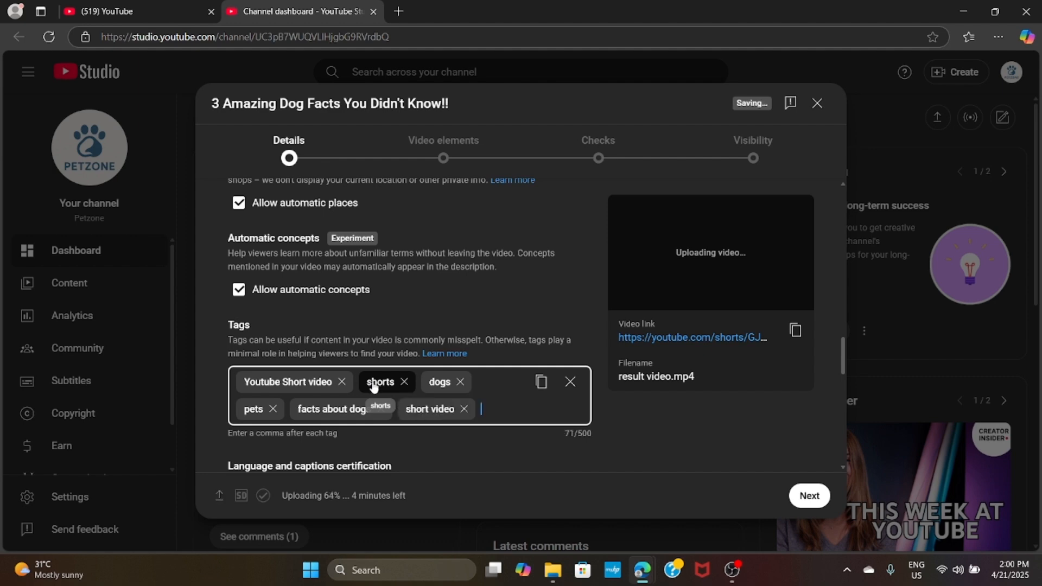
# - Choose the video's language and set its category to Pets and animals
pyautogui.scroll(-3, 373, 385)
pyautogui.click(316, 310)
pyautogui.scroll(-12, 301, 131)
pyautogui.click(293, 142)
pyautogui.scroll(-9, 463, 326)
pyautogui.click(389, 253)
pyautogui.click(291, 489)
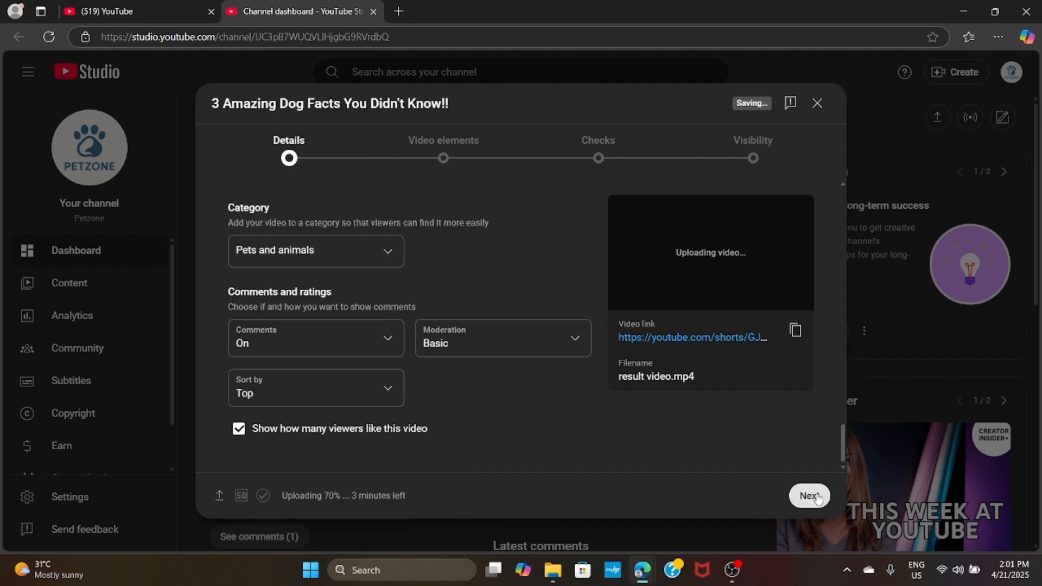
# - Finish the upload pages that follow the details and publish the Short
pyautogui.click(809, 496)
pyautogui.click(809, 496)
pyautogui.click(810, 496)
pyautogui.click(270, 368)
pyautogui.click(565, 438)
pyautogui.click(565, 259)
pyautogui.click(287, 370)
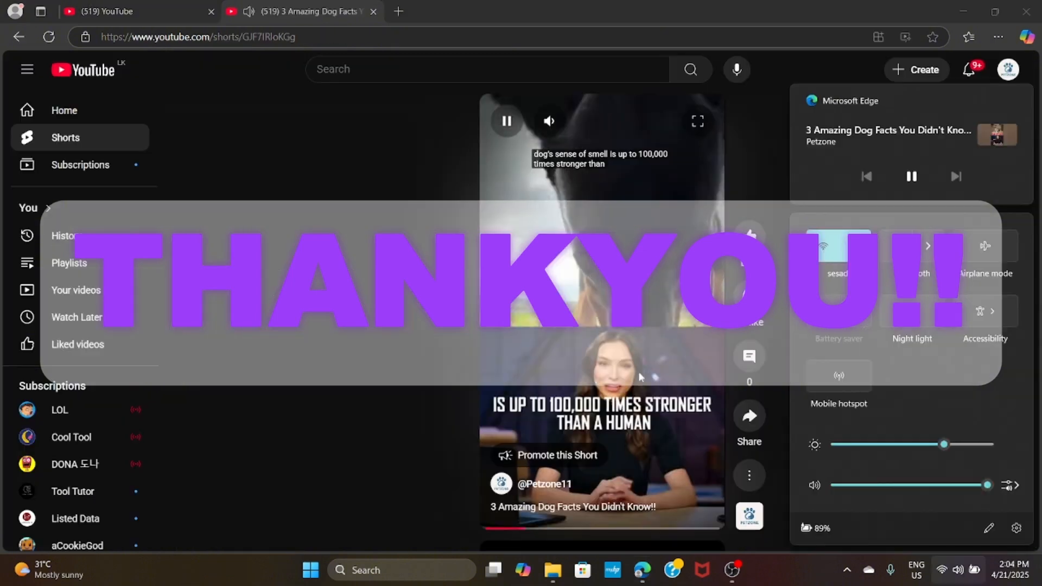
pyautogui.click(448, 392)
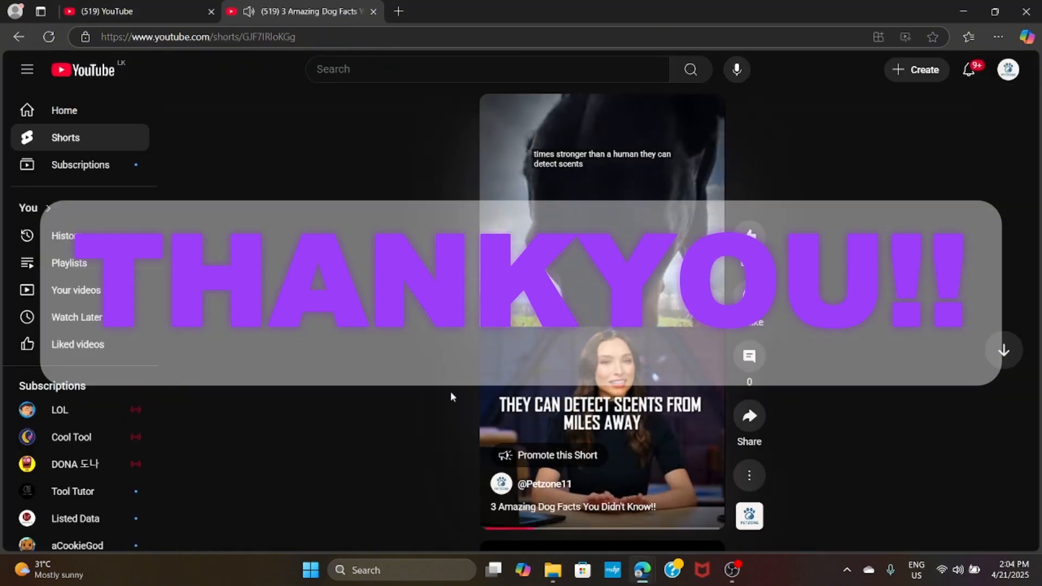